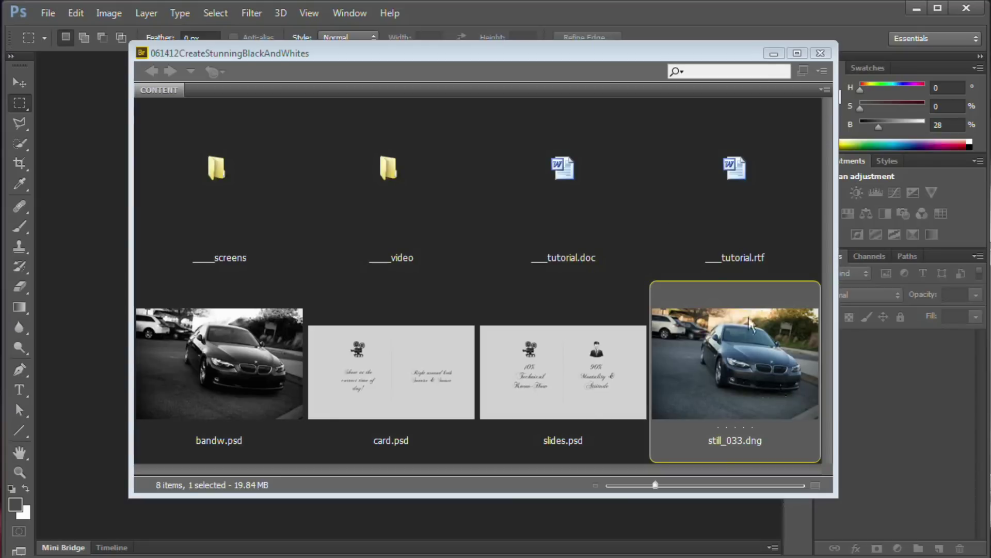
Bring the Adobe Bridge window to the front and move it aside to uncover its side panels
{"action": "left_click", "coordinate": [602, 54]}
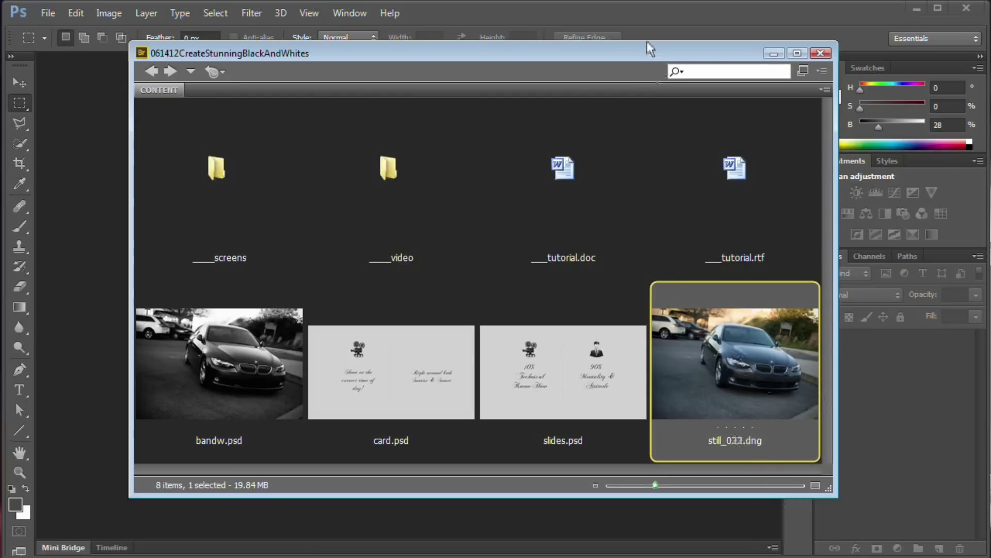
{"action": "left_click_drag", "start_coordinate": [650, 49], "coordinate": [630, 35]}
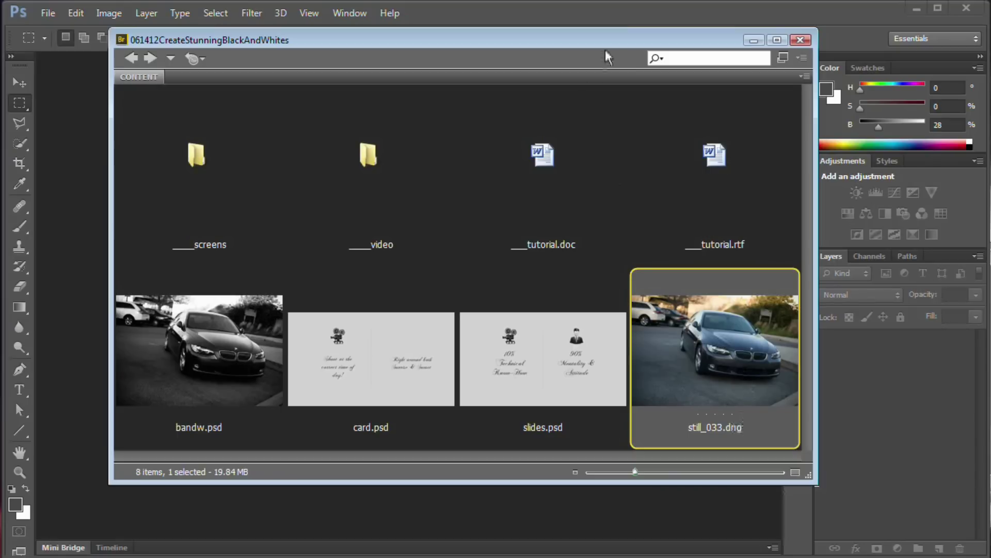
{"action": "left_click_drag", "start_coordinate": [611, 47], "coordinate": [623, 44]}
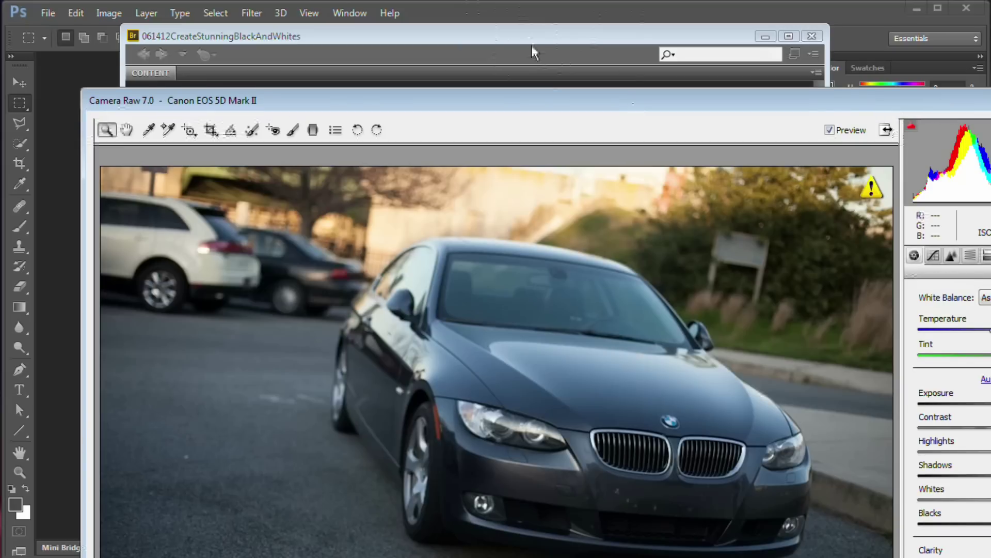
Fit the Camera Raw window to the screen and lower Contrast to -61
{"action": "left_click_drag", "start_coordinate": [634, 100], "coordinate": [521, 35]}
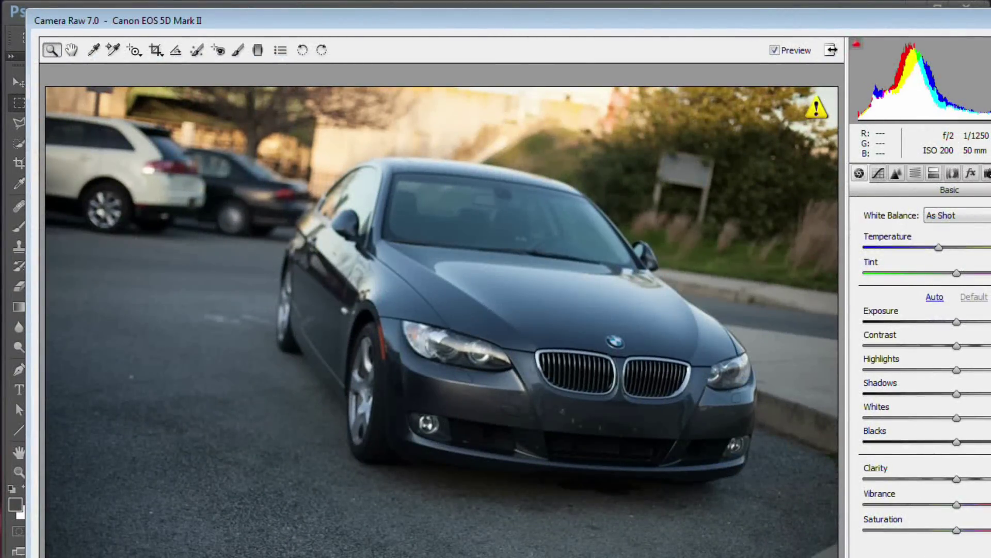
{"action": "left_click_drag", "start_coordinate": [988, 555], "coordinate": [956, 528]}
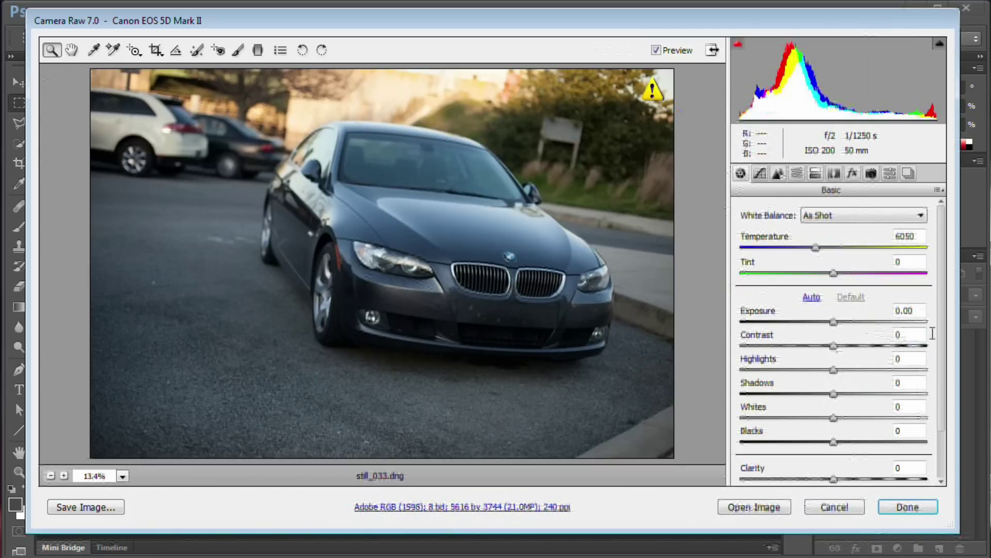
{"action": "left_click_drag", "start_coordinate": [833, 346], "coordinate": [777, 347]}
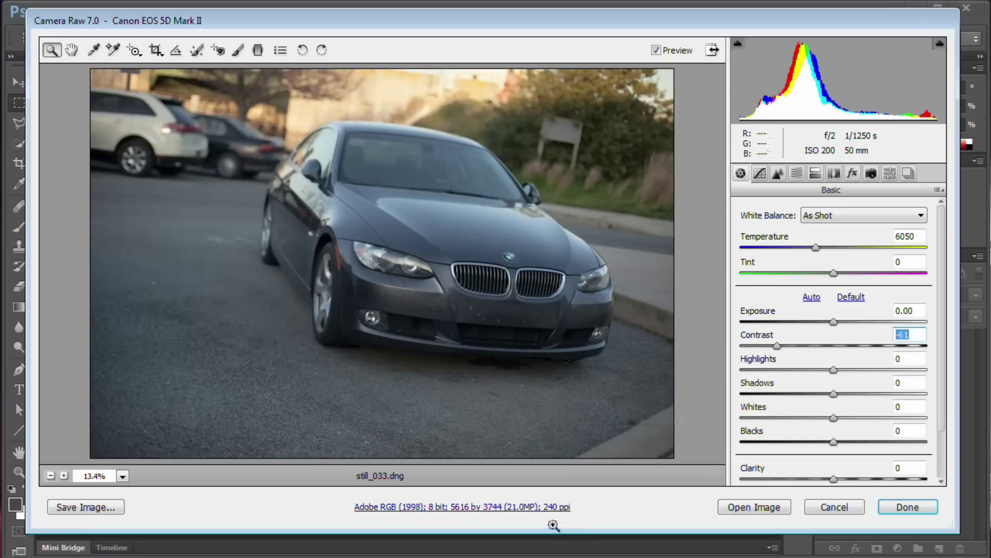
Set the workflow output size to 2048 by 1365 and open the image in Photoshop
{"action": "left_click", "coordinate": [520, 508]}
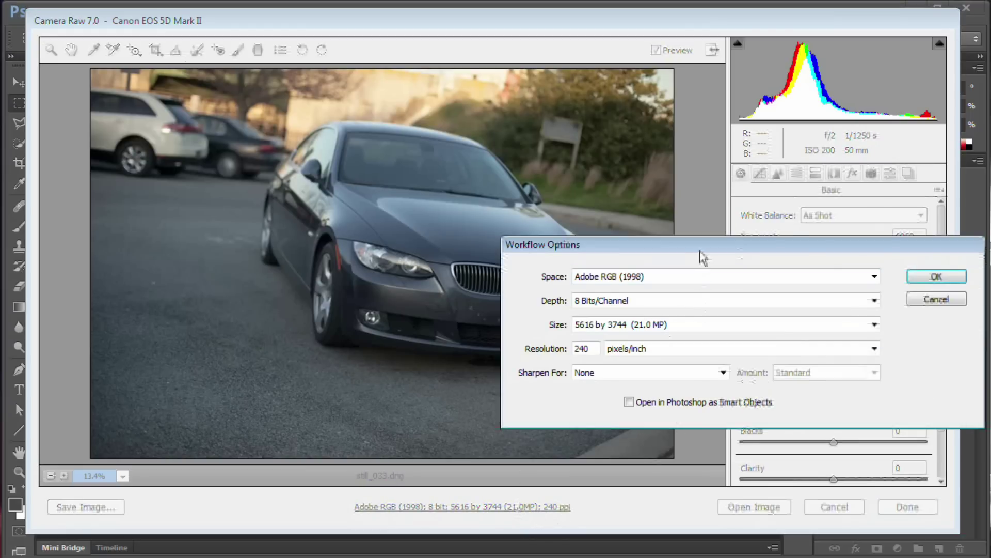
{"action": "left_click", "coordinate": [510, 260]}
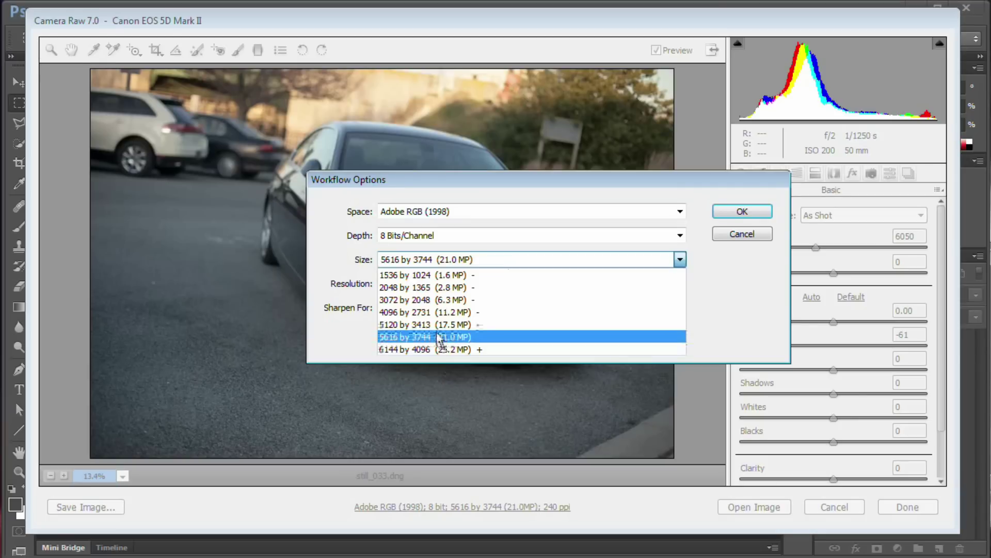
{"action": "left_click", "coordinate": [415, 288]}
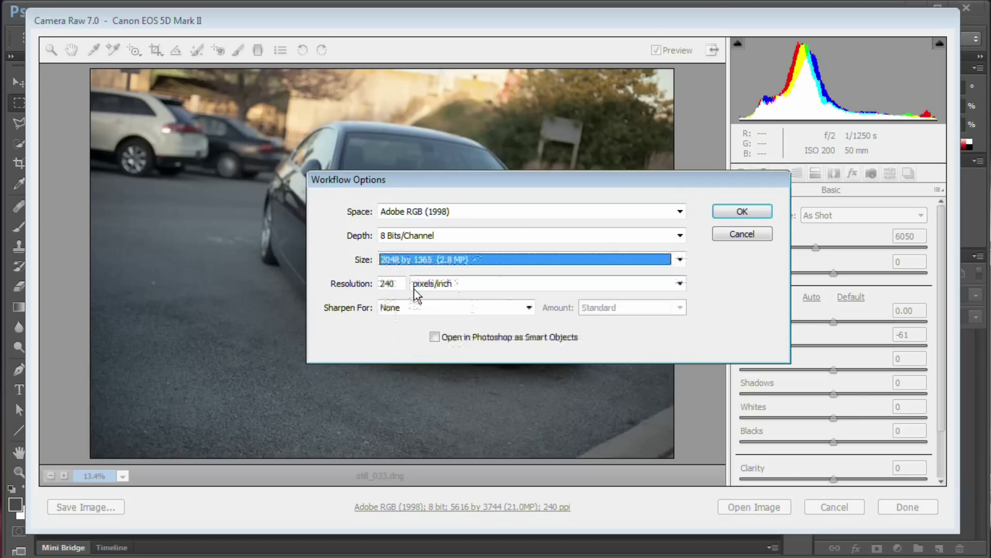
{"action": "left_click", "coordinate": [758, 213]}
{"action": "left_click", "coordinate": [758, 507]}
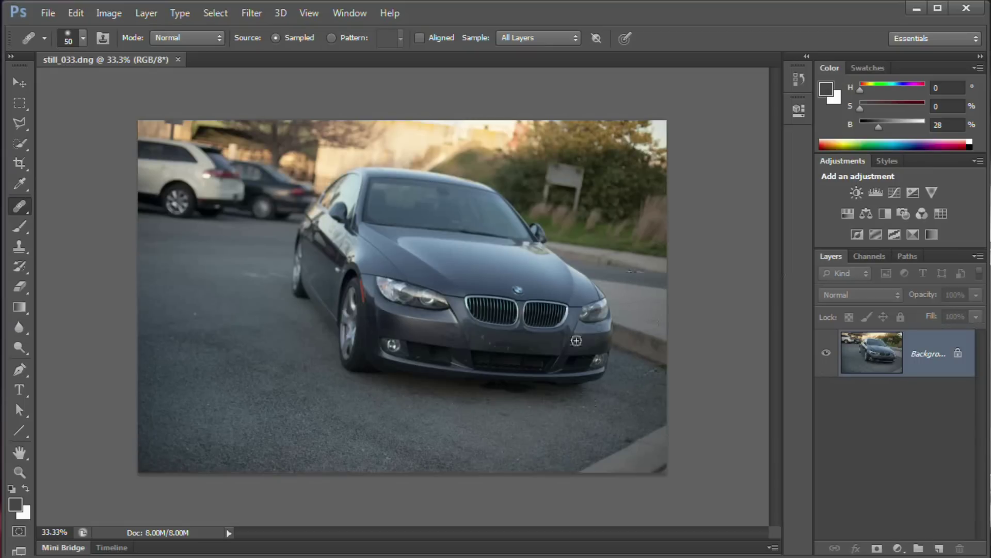
Zoom in on the grille and bumper and sample a clean source with the Healing Brush
{"action": "key", "text": "z"}
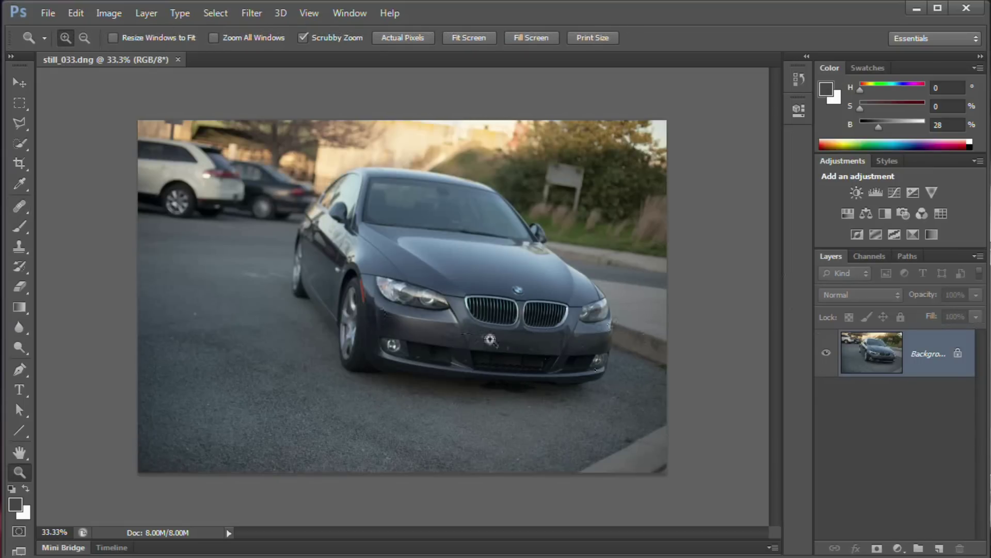
{"action": "left_click_drag", "start_coordinate": [489, 339], "coordinate": [587, 416]}
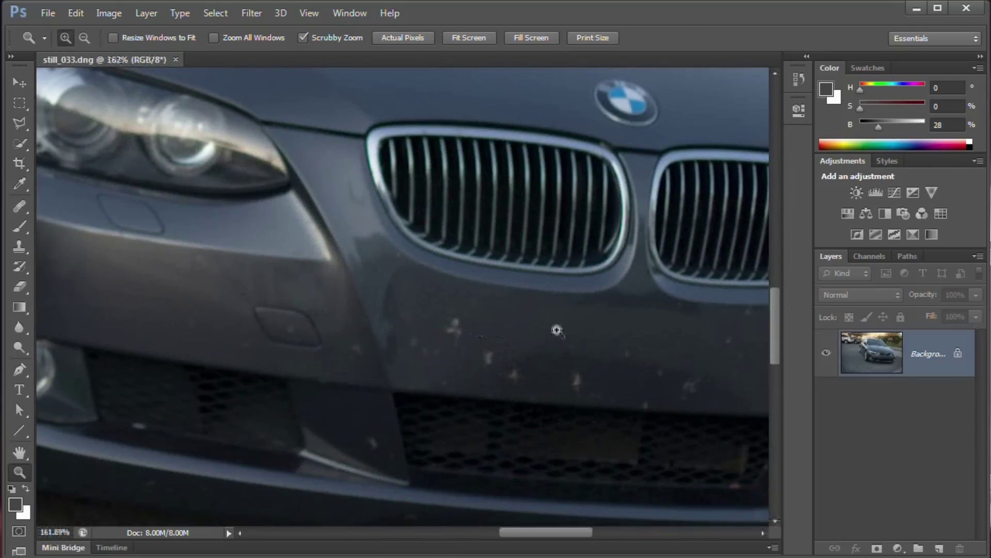
{"action": "left_click_drag", "start_coordinate": [506, 318], "coordinate": [427, 287]}
{"action": "left_click", "coordinate": [19, 207]}
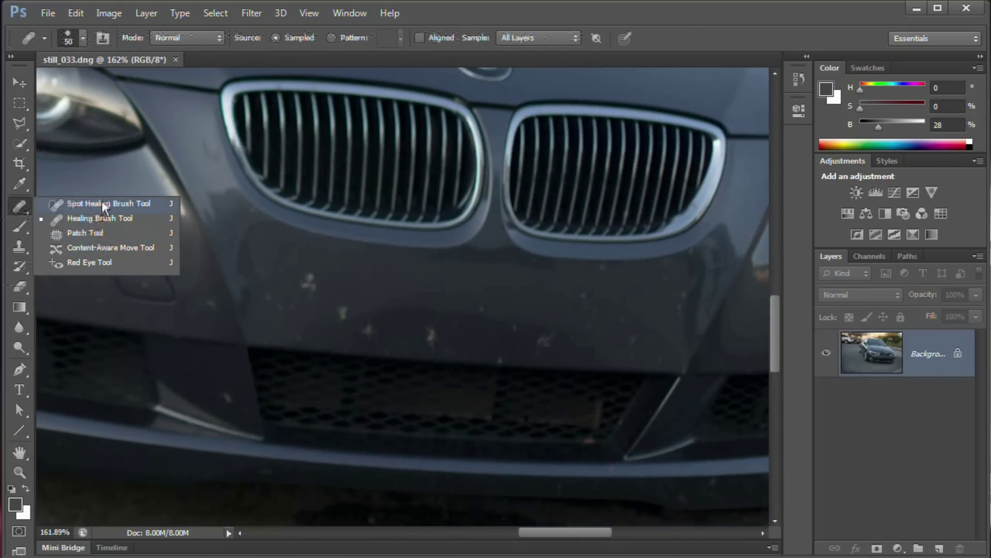
{"action": "left_click", "coordinate": [110, 218]}
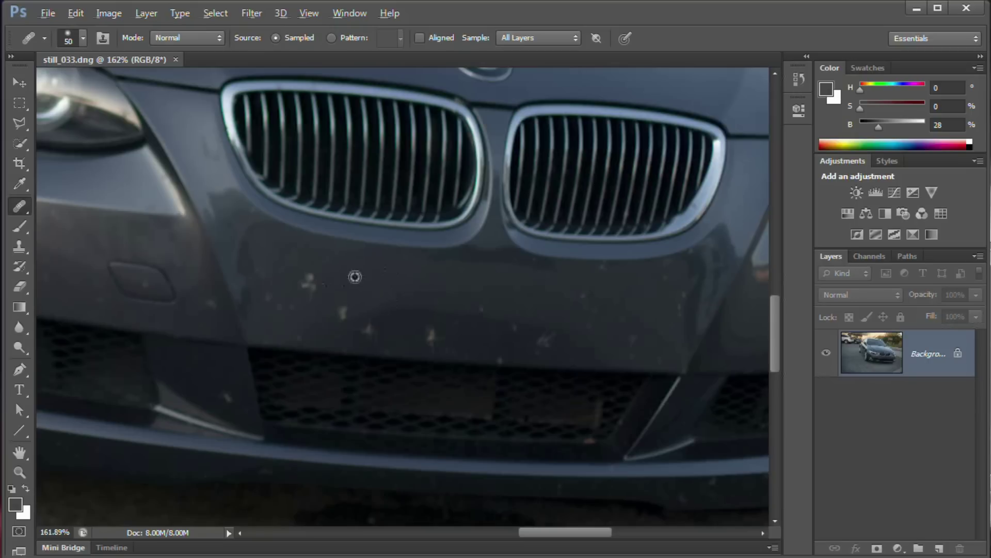
{"action": "left_click", "coordinate": [351, 268], "text": "alt"}
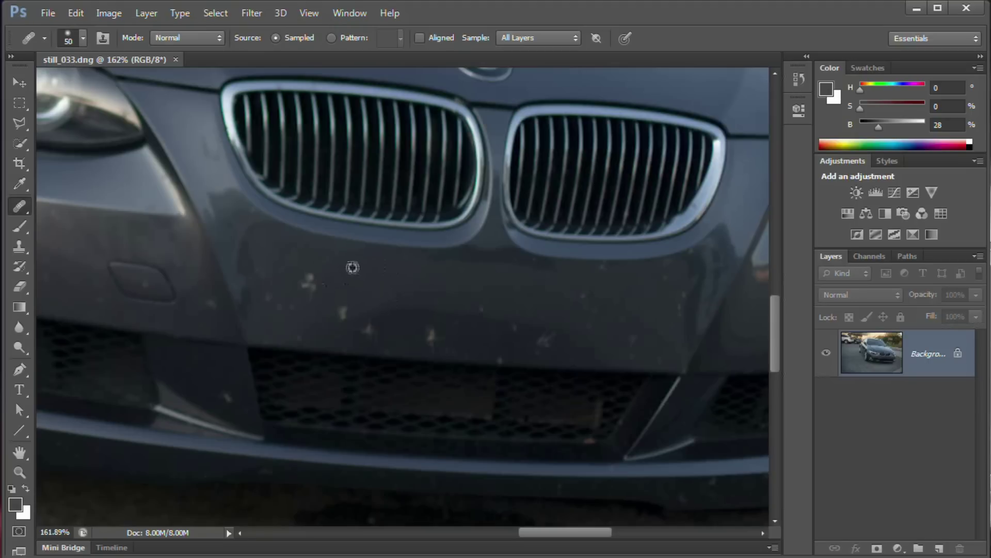
Shrink the brush and heal the row of dust spots along the front bumper
{"action": "key", "text": "bracketleft"}
{"action": "key", "text": "bracketleft"}
{"action": "key", "text": "bracketleft"}
{"action": "key", "text": "bracketleft"}
{"action": "key", "text": "bracketleft"}
{"action": "left_click", "coordinate": [318, 294]}
{"action": "left_click", "coordinate": [344, 310]}
{"action": "left_click", "coordinate": [367, 327]}
{"action": "left_click", "coordinate": [434, 329]}
{"action": "left_click", "coordinate": [498, 310]}
{"action": "left_click", "coordinate": [563, 348]}
Heal the marks in the lamp recess, lower grille and road, then fit the image back in view
{"action": "left_click", "coordinate": [147, 289]}
{"action": "left_click", "coordinate": [157, 287]}
{"action": "left_click", "coordinate": [262, 324]}
{"action": "scroll", "coordinate": [349, 334], "scroll_direction": "down", "scroll_amount": 1}
{"action": "left_click", "coordinate": [233, 370]}
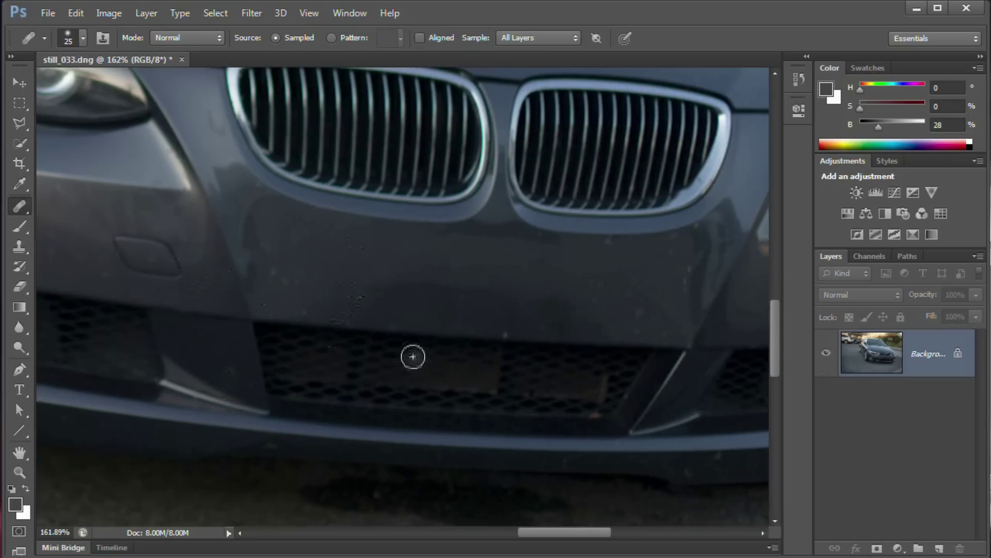
{"action": "scroll", "coordinate": [395, 317], "scroll_direction": "down", "scroll_amount": 4}
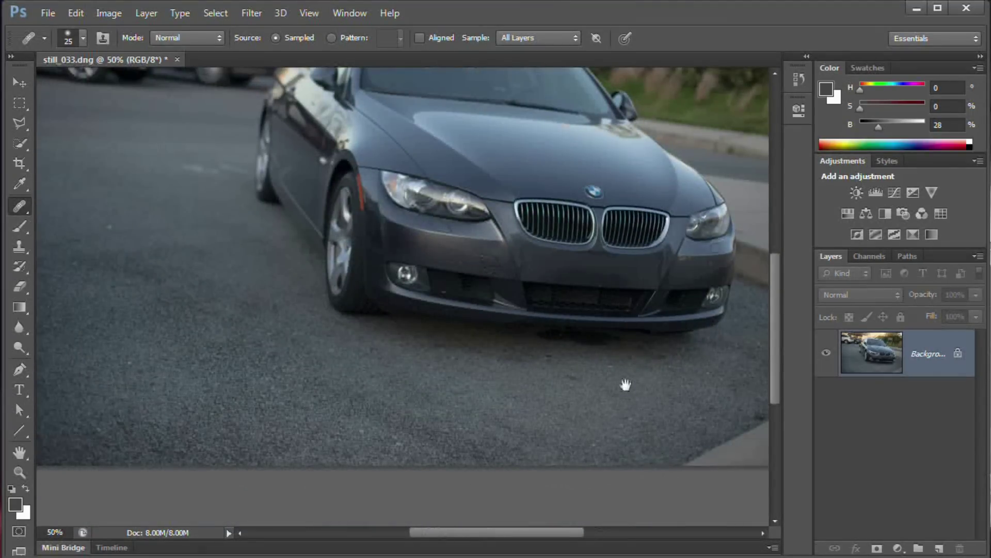
{"action": "left_click", "coordinate": [399, 444]}
{"action": "scroll", "coordinate": [222, 310], "scroll_direction": "left", "scroll_amount": 3}
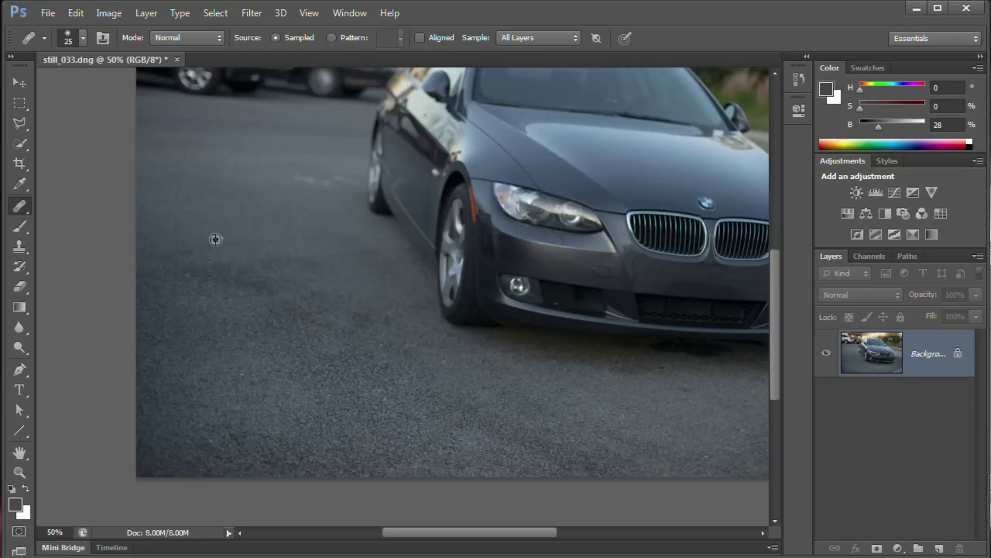
{"action": "left_click", "coordinate": [226, 313]}
{"action": "scroll", "coordinate": [242, 444], "scroll_direction": "right", "scroll_amount": 5}
{"action": "scroll", "coordinate": [243, 444], "scroll_direction": "up", "scroll_amount": 1}
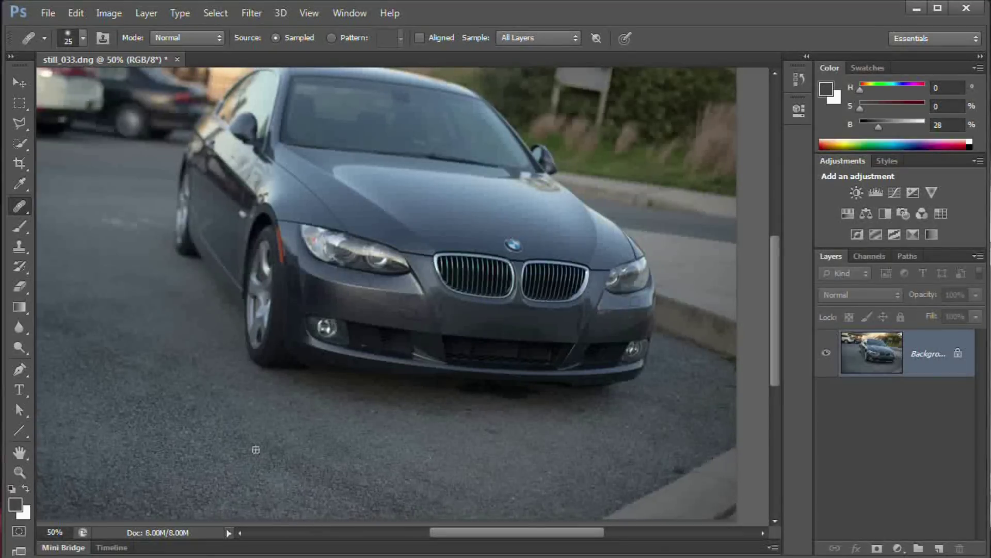
{"action": "key", "text": "ctrl+minus"}
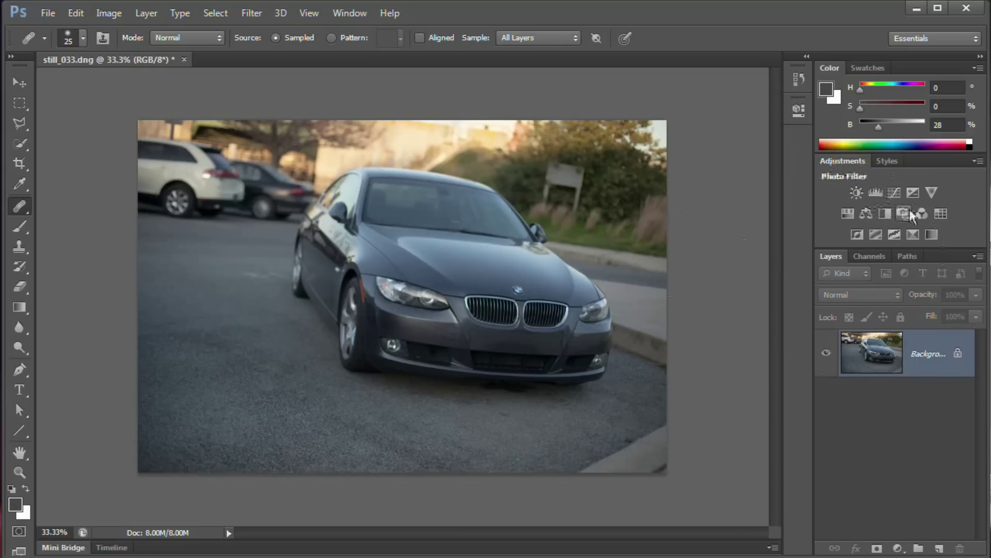
Add a Curves adjustment layer with its shadows darkened and highlights adjusted
{"action": "left_click", "coordinate": [895, 193]}
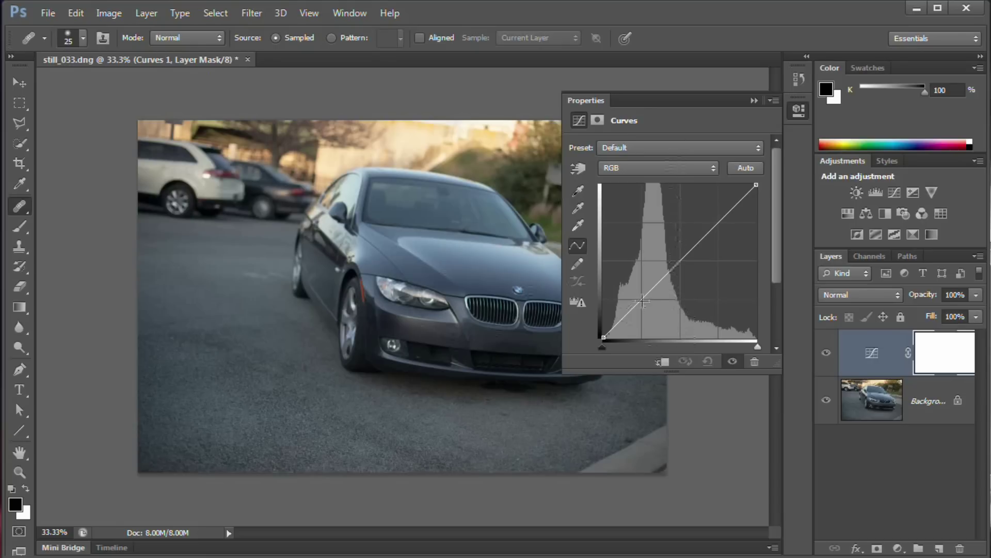
{"action": "left_click_drag", "start_coordinate": [642, 302], "coordinate": [643, 303]}
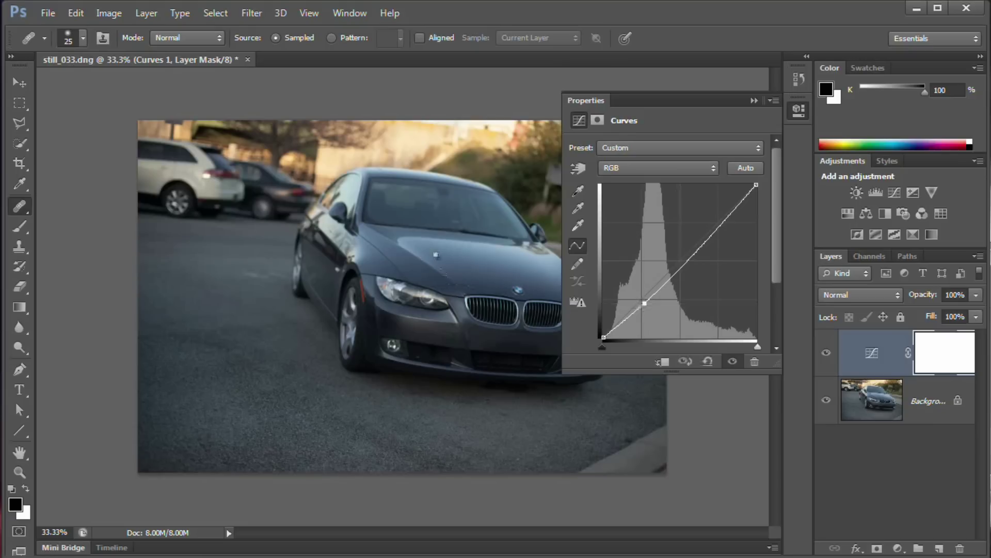
{"action": "left_click_drag", "start_coordinate": [693, 257], "coordinate": [690, 253]}
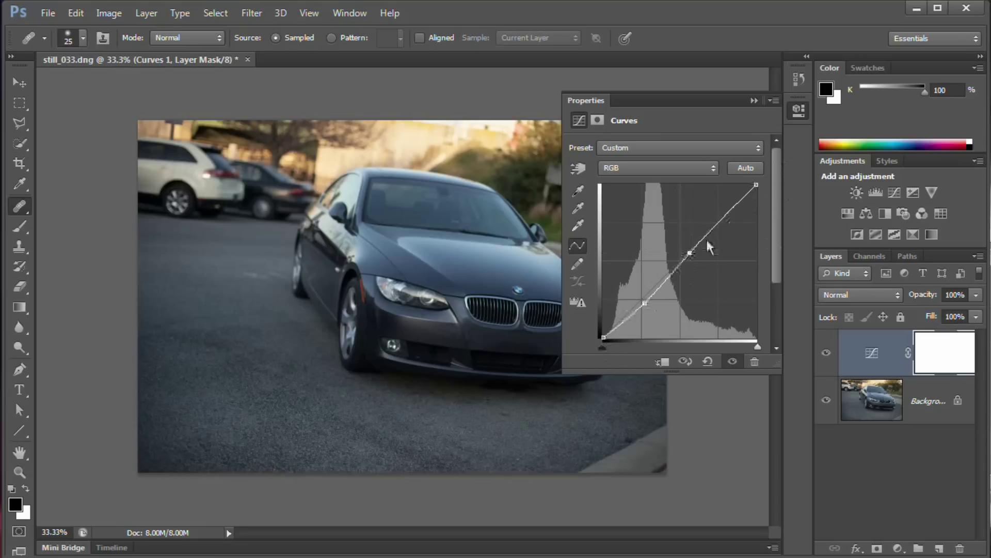
{"action": "left_click", "coordinate": [798, 110]}
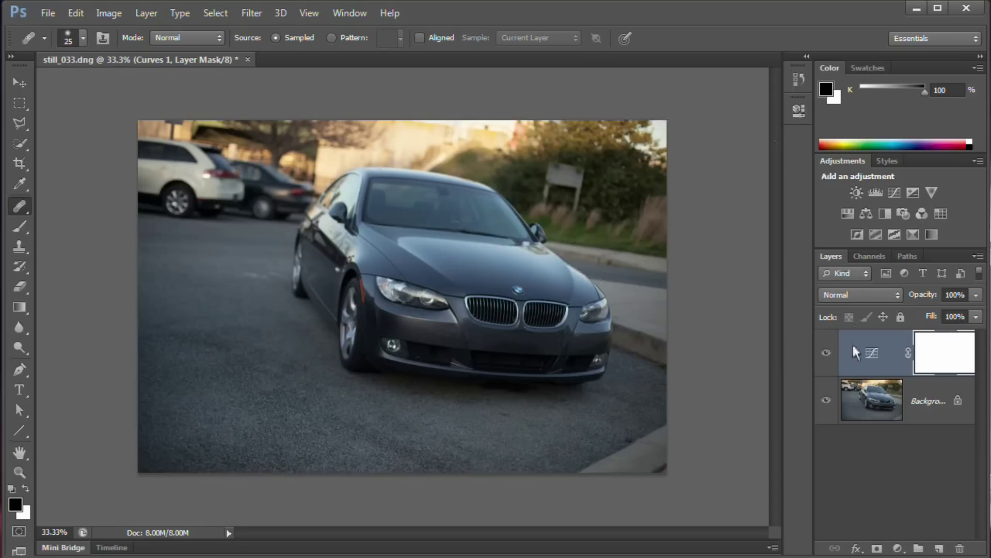
Compare the Curves effect on and off, then target the Curves adjustment rather than its mask
{"action": "left_click", "coordinate": [827, 352]}
{"action": "left_click", "coordinate": [827, 352]}
{"action": "left_click", "coordinate": [826, 352]}
{"action": "left_click", "coordinate": [826, 353]}
{"action": "left_click", "coordinate": [826, 353]}
{"action": "left_click", "coordinate": [827, 353]}
{"action": "left_click", "coordinate": [826, 354]}
{"action": "left_click", "coordinate": [850, 354]}
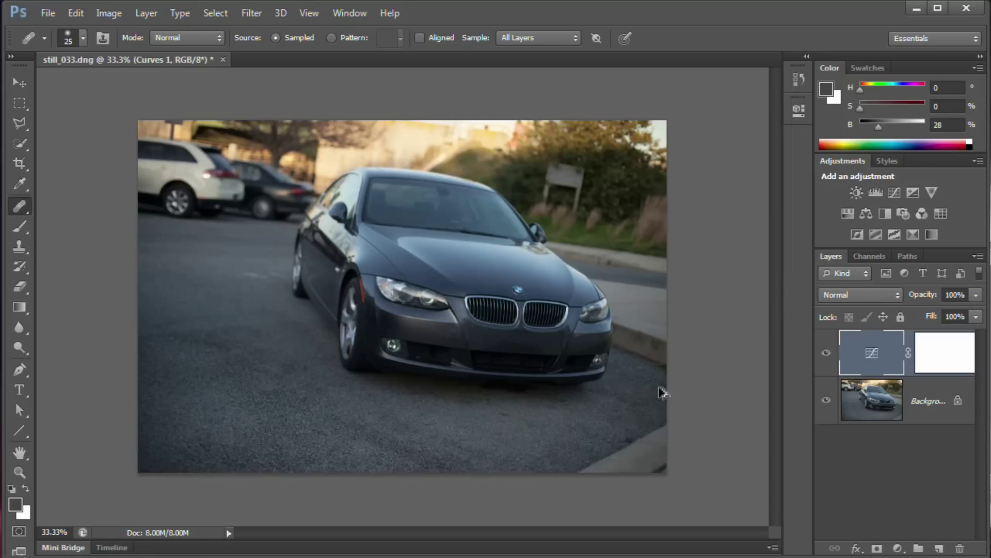
Stamp the visible layers into a desaturated Layer 1 and apply a 7.8 px High Pass filter
{"action": "key", "text": "ctrl+shift+alt+e"}
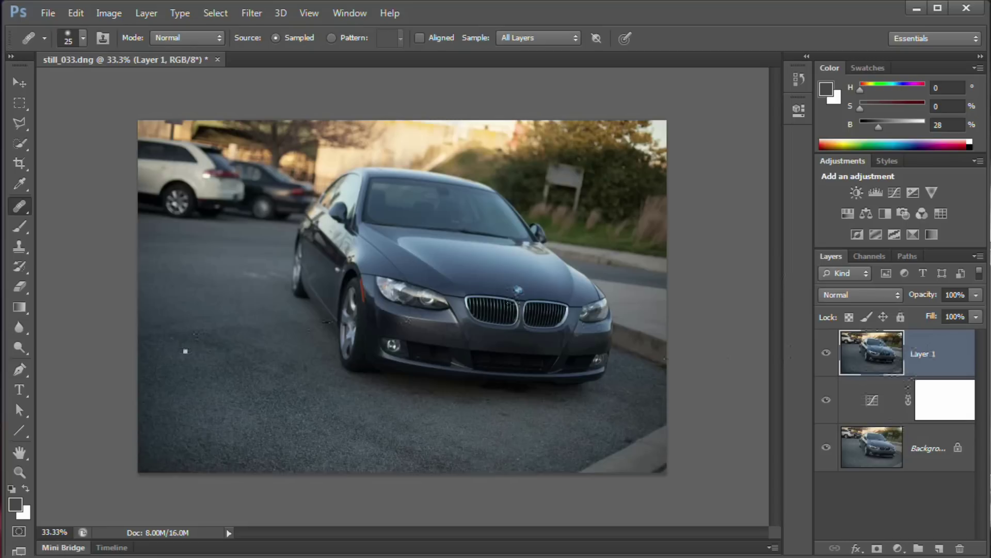
{"action": "key", "text": "ctrl+shift+u"}
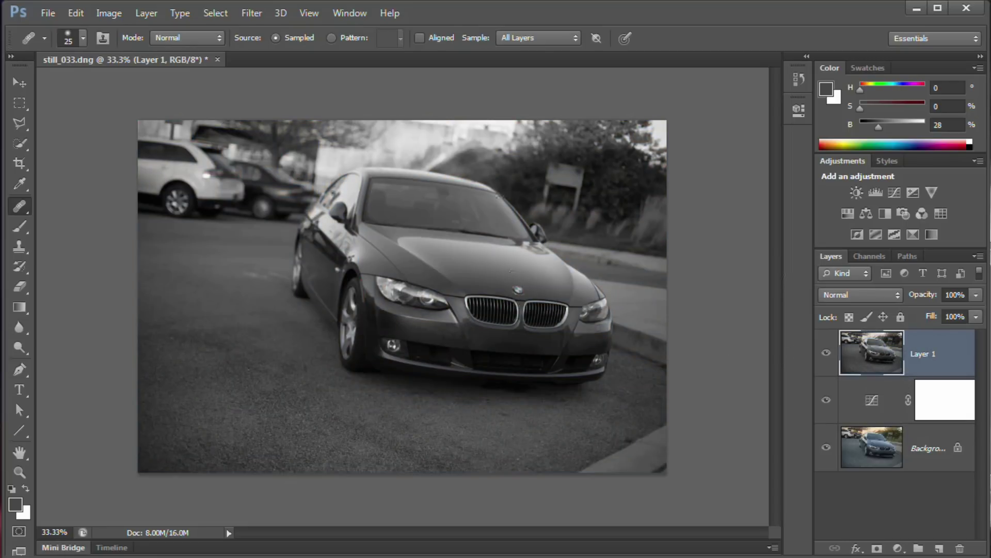
{"action": "left_click", "coordinate": [215, 12]}
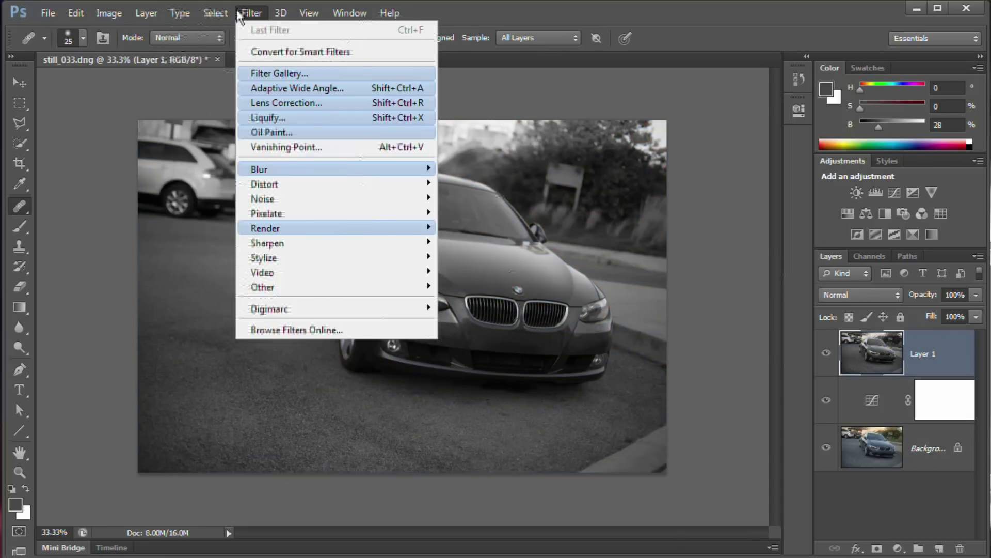
{"action": "mouse_move", "coordinate": [252, 13]}
{"action": "mouse_move", "coordinate": [299, 287]}
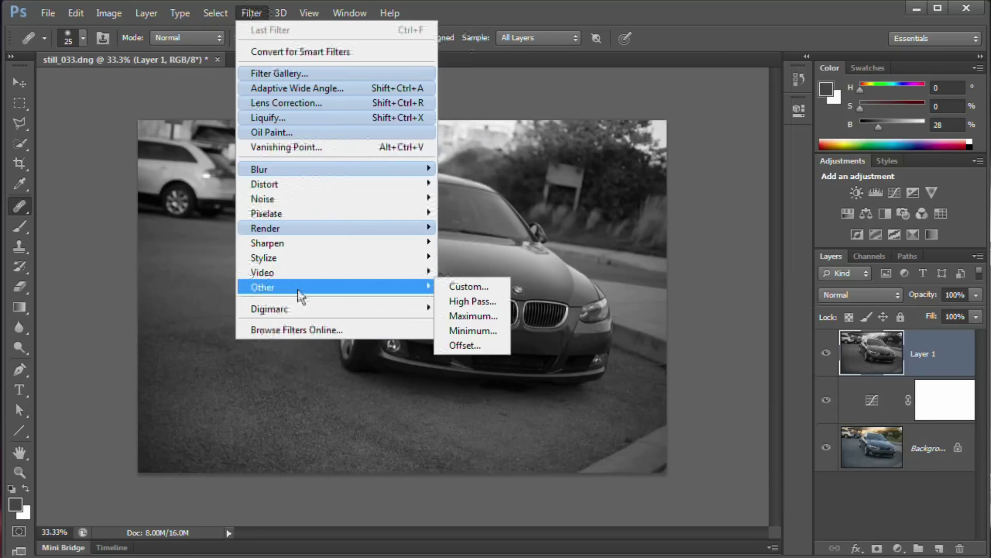
{"action": "left_click", "coordinate": [473, 301]}
{"action": "left_click_drag", "start_coordinate": [376, 402], "coordinate": [763, 188]}
{"action": "left_click_drag", "start_coordinate": [655, 421], "coordinate": [684, 421]}
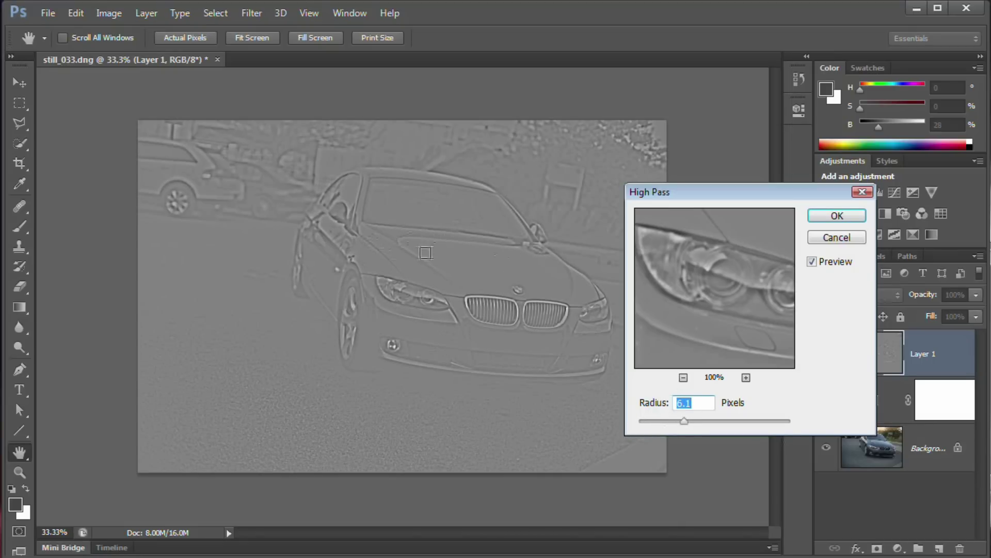
{"action": "left_click_drag", "start_coordinate": [684, 421], "coordinate": [691, 421]}
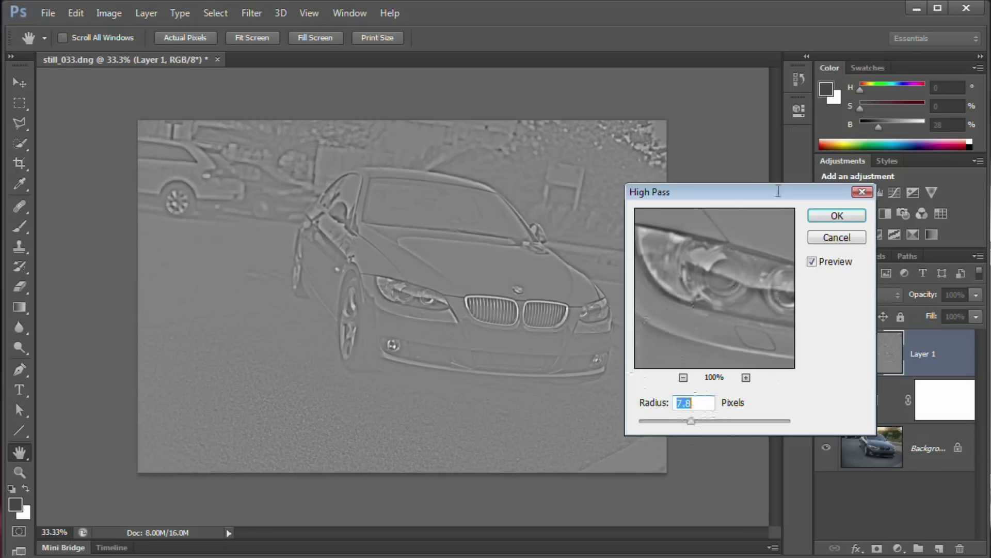
{"action": "left_click_drag", "start_coordinate": [782, 194], "coordinate": [611, 174]}
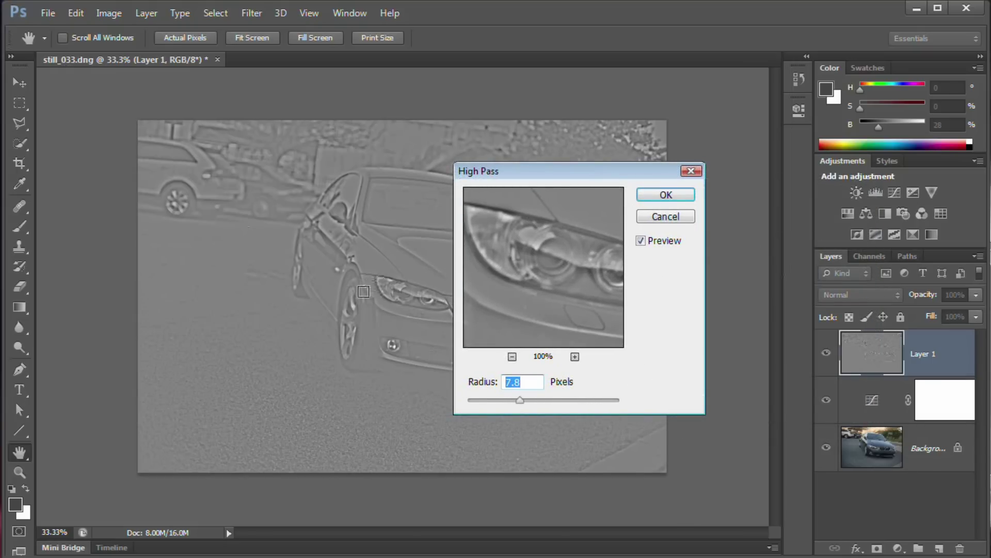
{"action": "left_click", "coordinate": [667, 194]}
{"action": "key", "text": "j"}
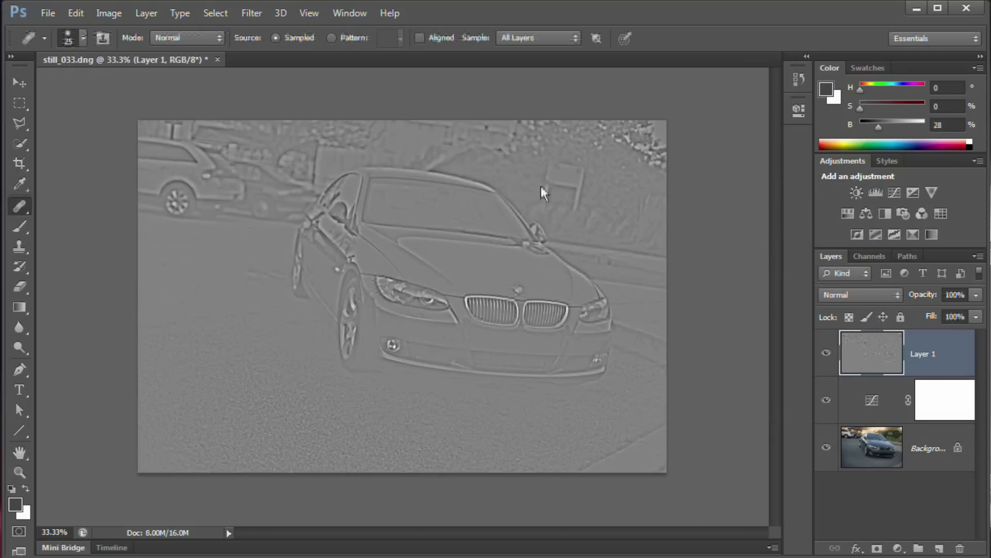
Blend Layer 1 in Soft Light at 50% opacity after comparing the sharpening
{"action": "left_click", "coordinate": [891, 295]}
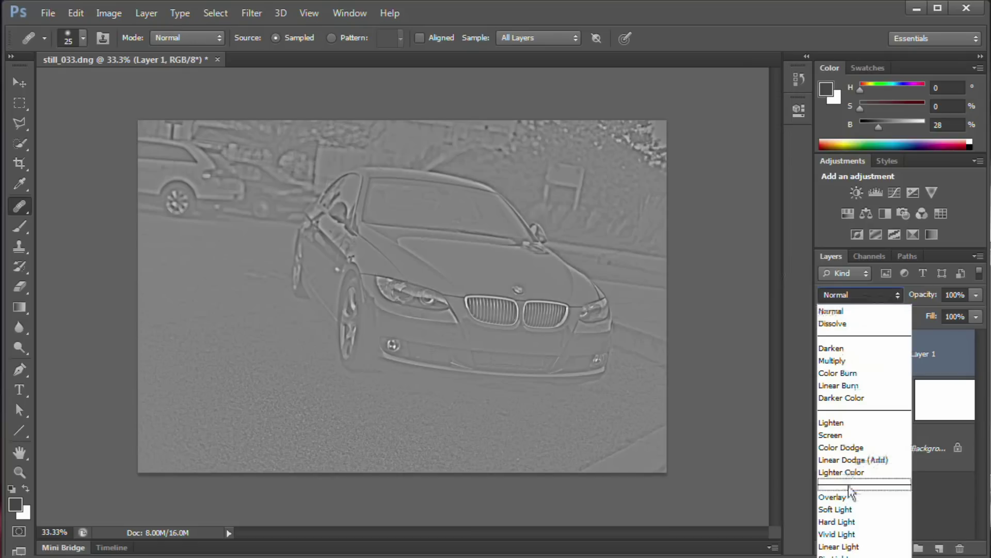
{"action": "left_click", "coordinate": [836, 510]}
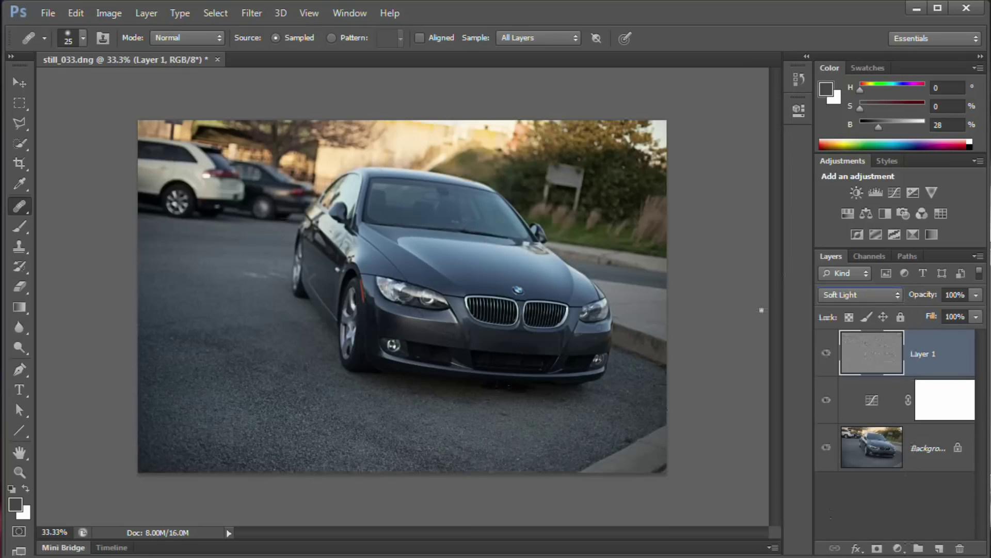
{"action": "left_click", "coordinate": [826, 353]}
{"action": "left_click", "coordinate": [826, 353]}
{"action": "left_click", "coordinate": [826, 353]}
{"action": "left_click", "coordinate": [826, 353]}
{"action": "mouse_move", "coordinate": [928, 297]}
{"action": "left_mouse_down"}
{"action": "mouse_move", "coordinate": [898, 298]}
{"action": "mouse_move", "coordinate": [933, 291]}
{"action": "left_mouse_up"}
{"action": "key", "text": "5"}
{"action": "left_click", "coordinate": [19, 82]}
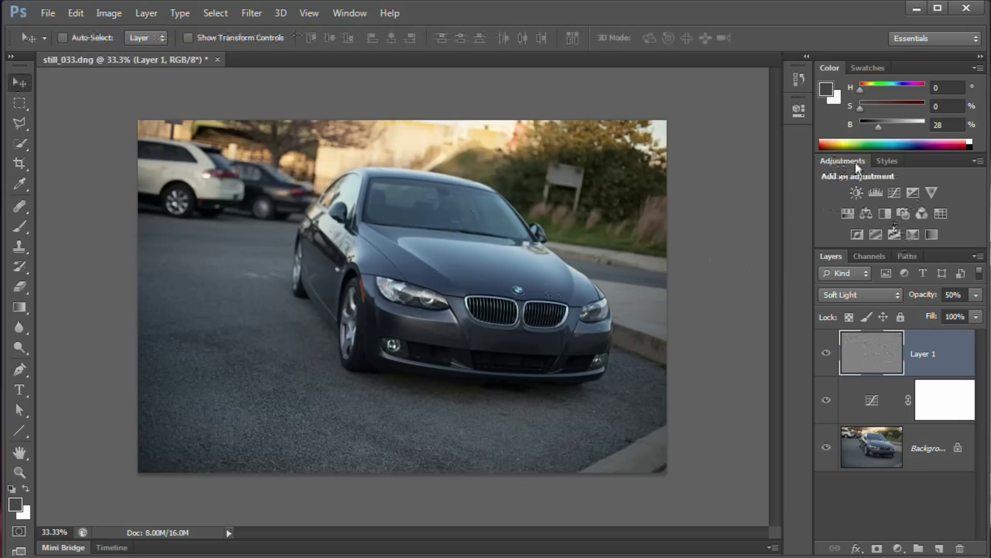
Add a Black & White layer with Reds 190, Yellows 73, Greens 67, Cyans 131, Blues 85
{"action": "left_click", "coordinate": [885, 213]}
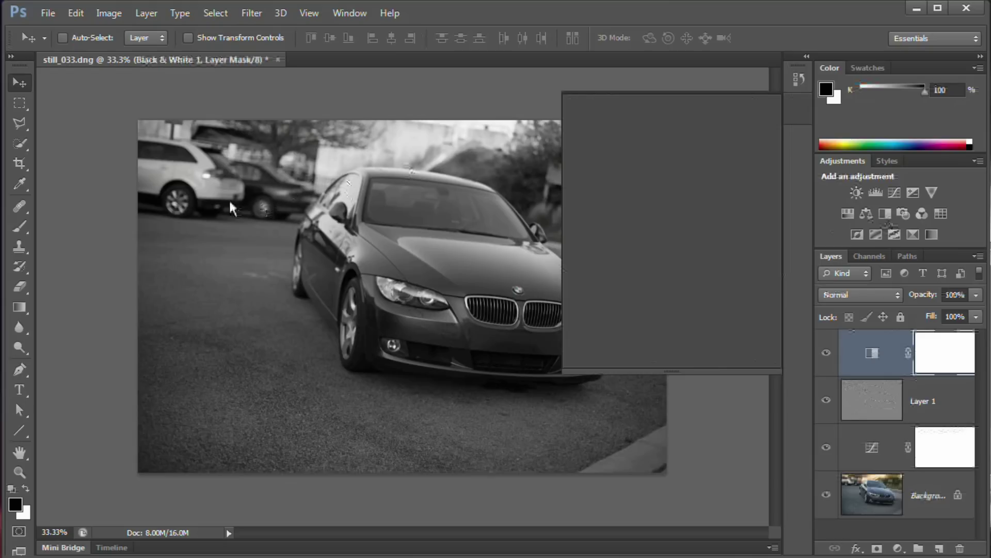
{"action": "left_click_drag", "start_coordinate": [211, 212], "coordinate": [196, 204]}
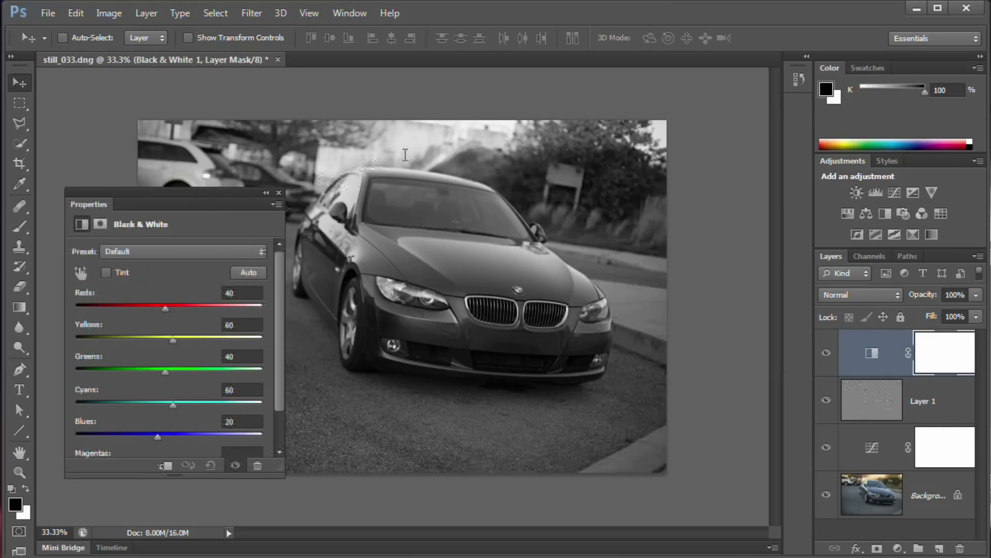
{"action": "left_click", "coordinate": [189, 339]}
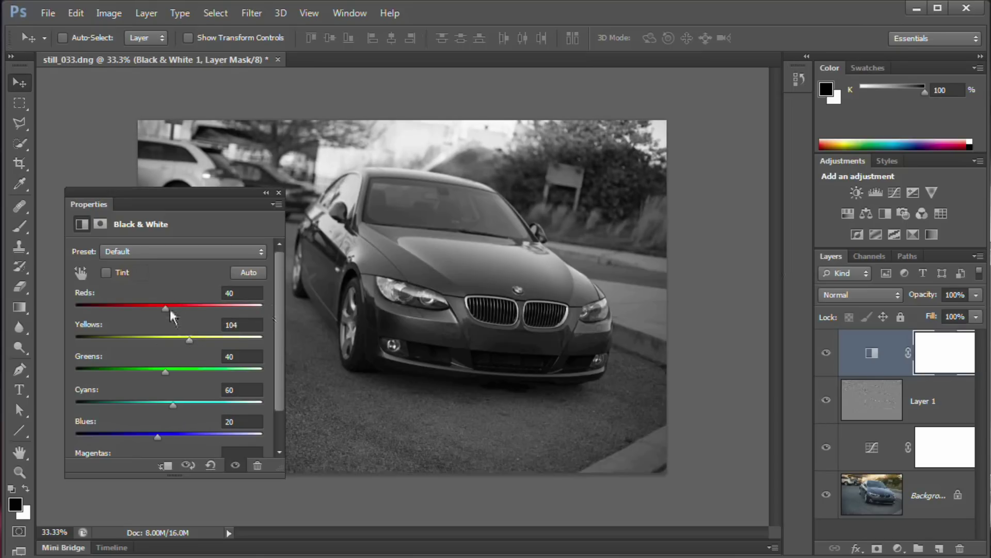
{"action": "left_click_drag", "start_coordinate": [169, 307], "coordinate": [223, 308]}
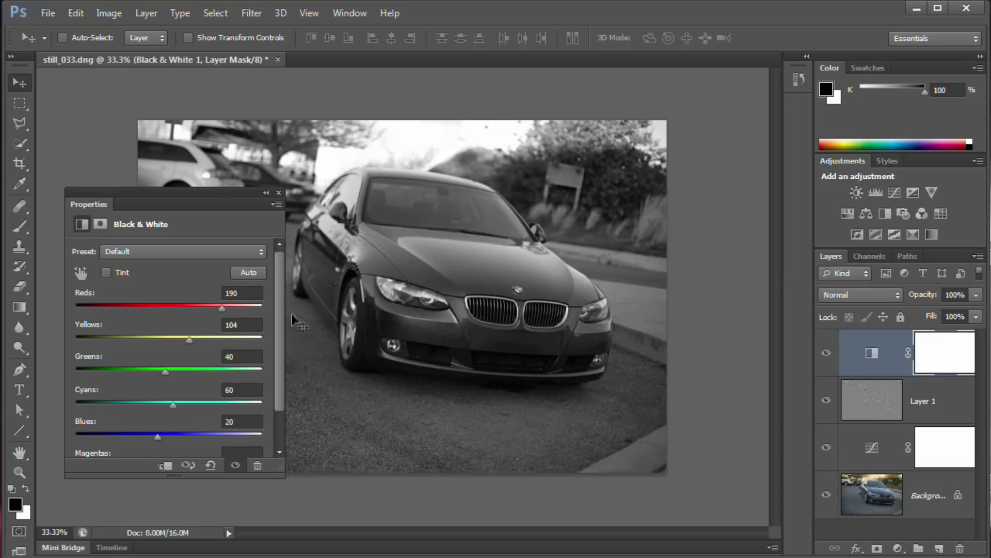
{"action": "left_click_drag", "start_coordinate": [223, 308], "coordinate": [220, 321]}
{"action": "left_click_drag", "start_coordinate": [190, 343], "coordinate": [174, 372]}
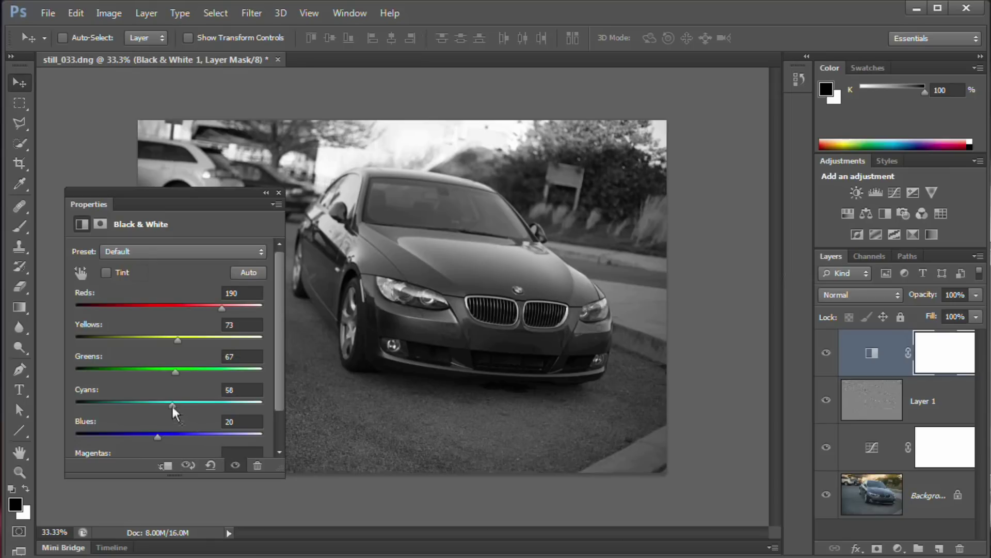
{"action": "mouse_move", "coordinate": [172, 406]}
{"action": "left_mouse_down"}
{"action": "mouse_move", "coordinate": [156, 404]}
{"action": "mouse_move", "coordinate": [201, 401]}
{"action": "mouse_move", "coordinate": [190, 401]}
{"action": "left_mouse_up"}
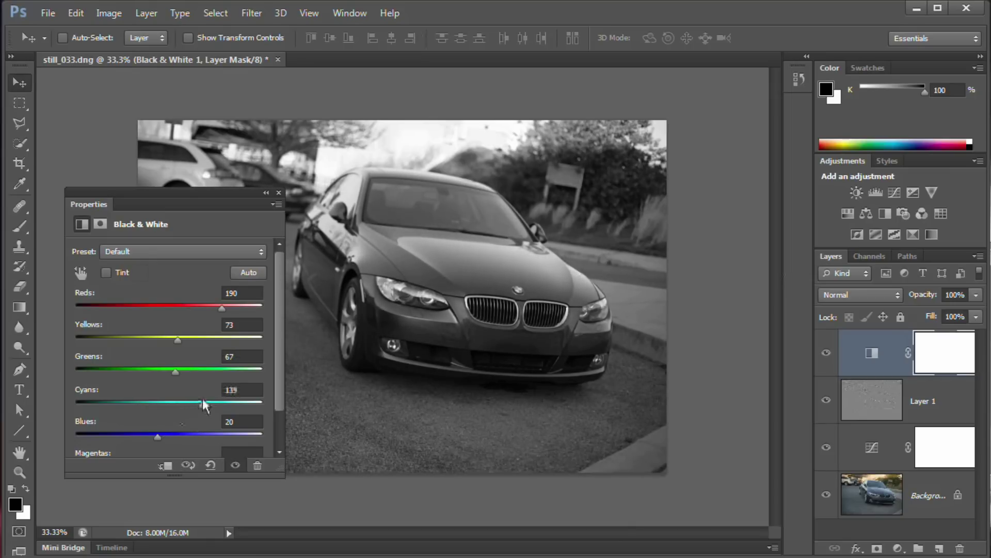
{"action": "left_click_drag", "start_coordinate": [159, 435], "coordinate": [184, 436]}
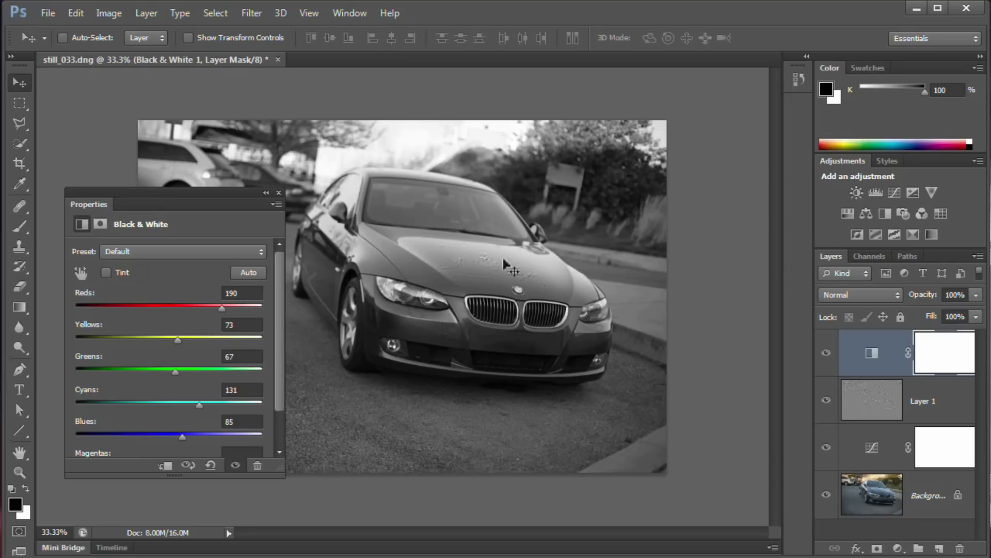
{"action": "scroll", "coordinate": [181, 412], "scroll_direction": "down", "scroll_amount": 2}
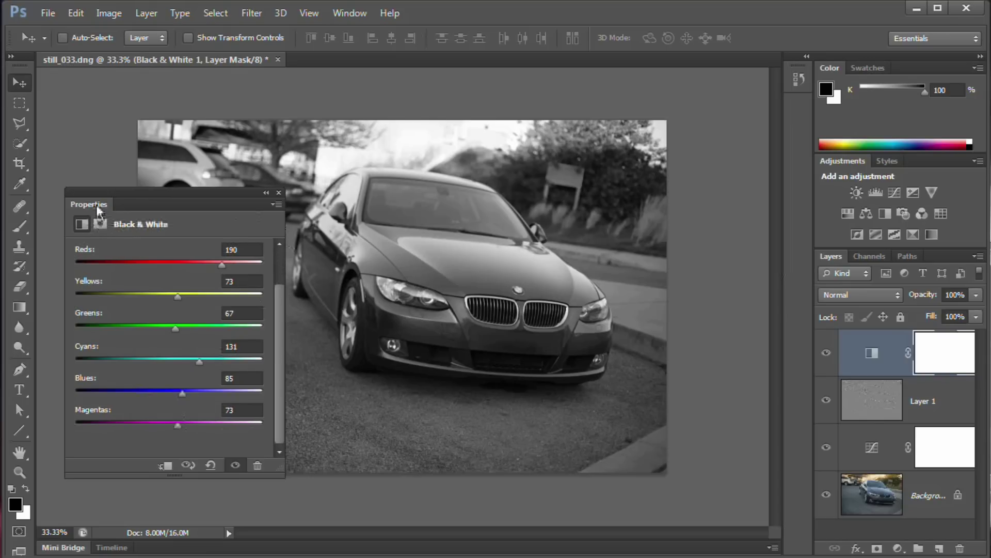
{"action": "left_click_drag", "start_coordinate": [106, 202], "coordinate": [804, 142]}
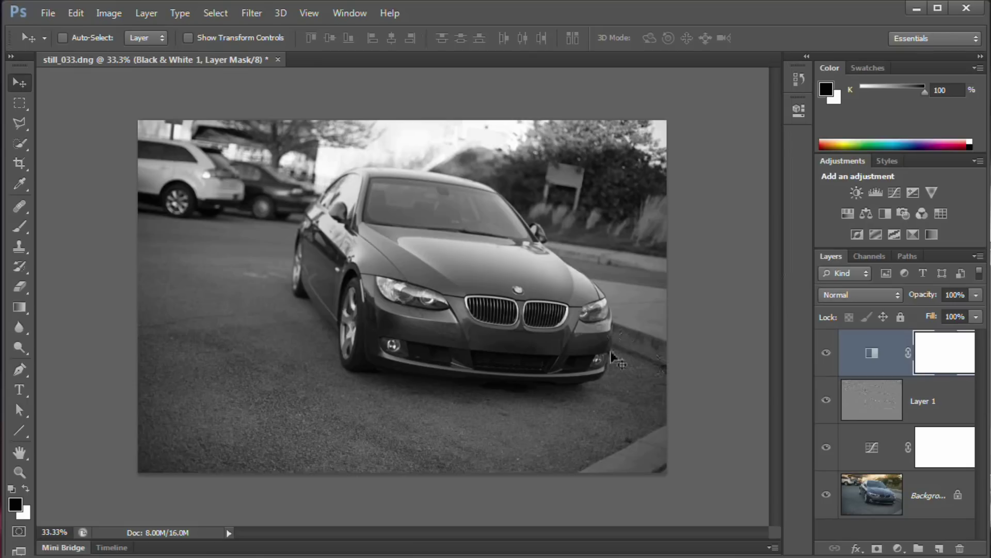
Add a Levels adjustment layer set to Soft Light and compare it on and off
{"action": "left_click", "coordinate": [877, 193]}
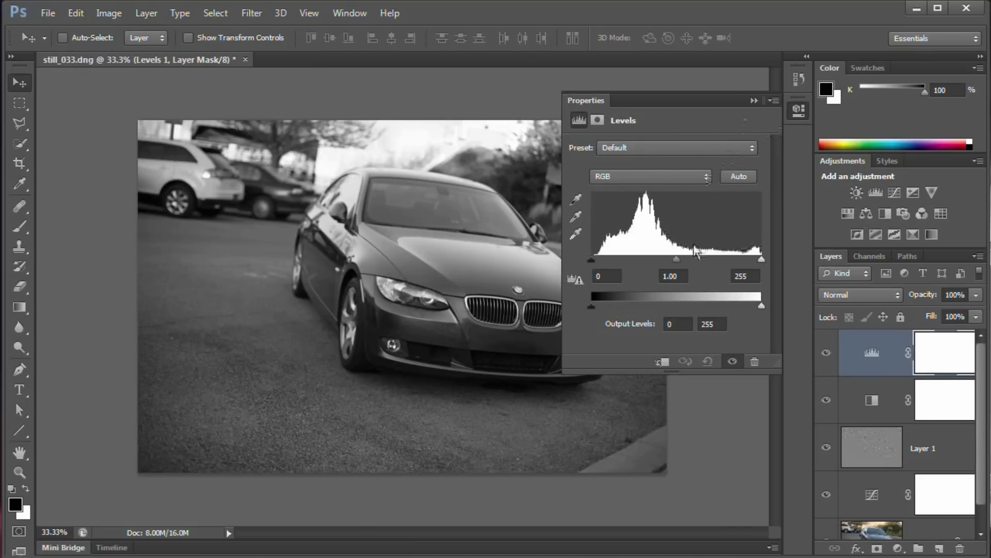
{"action": "left_click", "coordinate": [799, 110]}
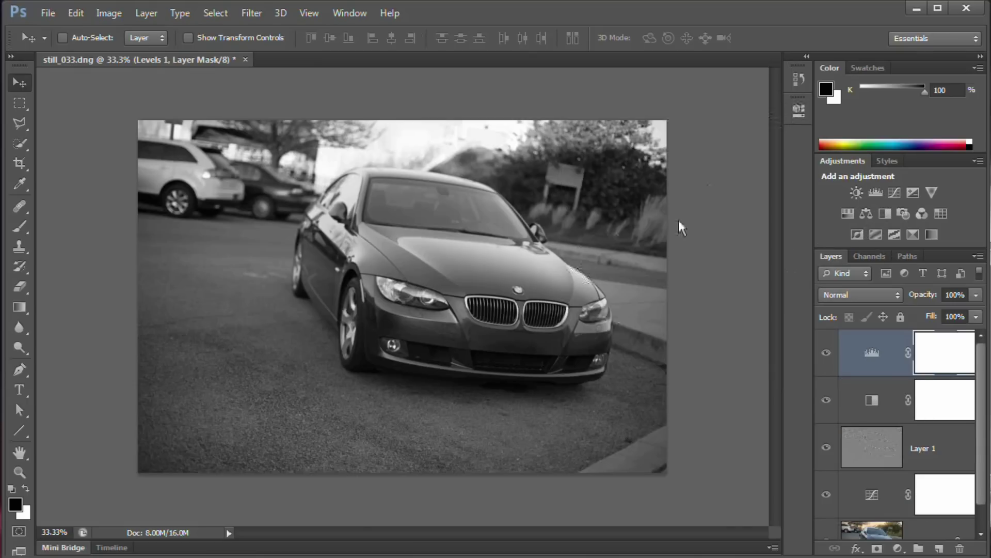
{"action": "left_click", "coordinate": [870, 295]}
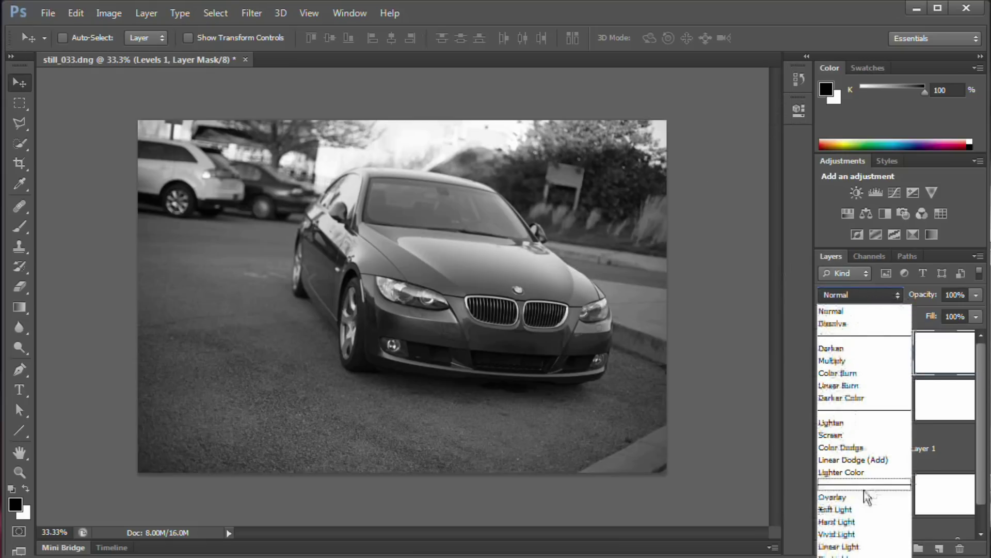
{"action": "left_click", "coordinate": [835, 510]}
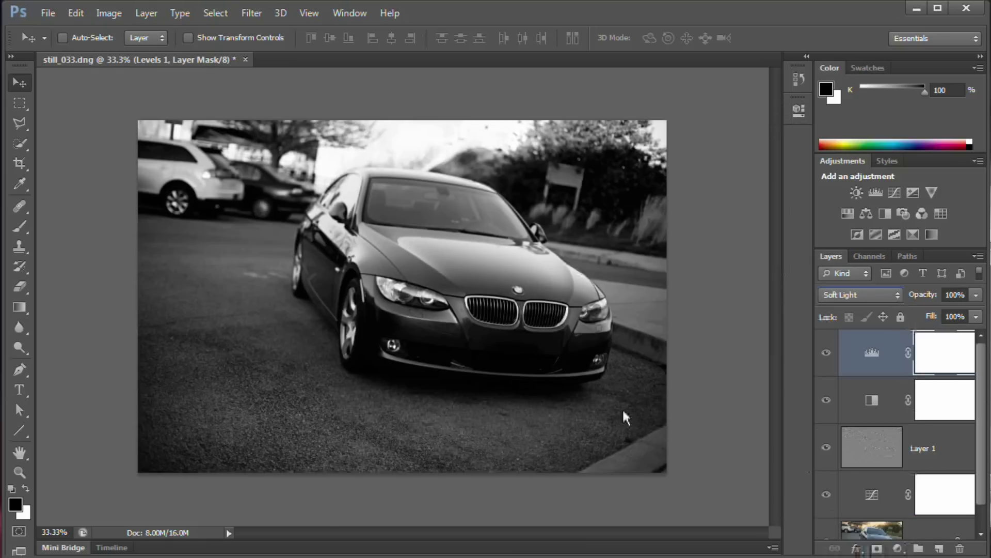
{"action": "left_click", "coordinate": [825, 353]}
{"action": "left_click", "coordinate": [825, 353]}
{"action": "left_click", "coordinate": [826, 353]}
{"action": "left_click", "coordinate": [825, 353]}
Lower the Levels layer's opacity to 41% and compare the result
{"action": "left_click_drag", "start_coordinate": [930, 298], "coordinate": [882, 301]}
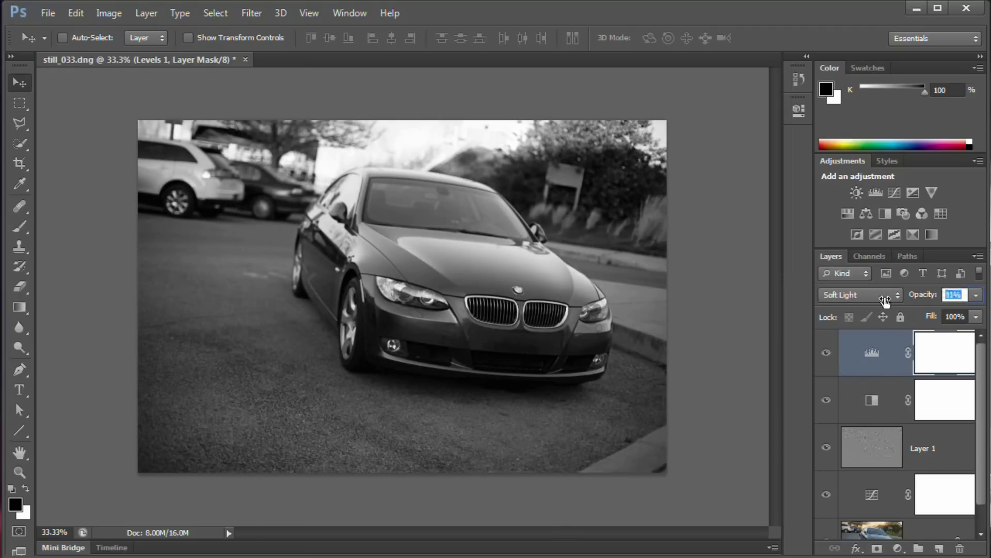
{"action": "left_click", "coordinate": [830, 354]}
{"action": "left_click", "coordinate": [830, 354]}
{"action": "left_click", "coordinate": [830, 354]}
{"action": "left_click", "coordinate": [830, 354]}
Add a Gradient Map using the Black, White preset, testing Reverse and leaving it off
{"action": "left_click", "coordinate": [933, 233]}
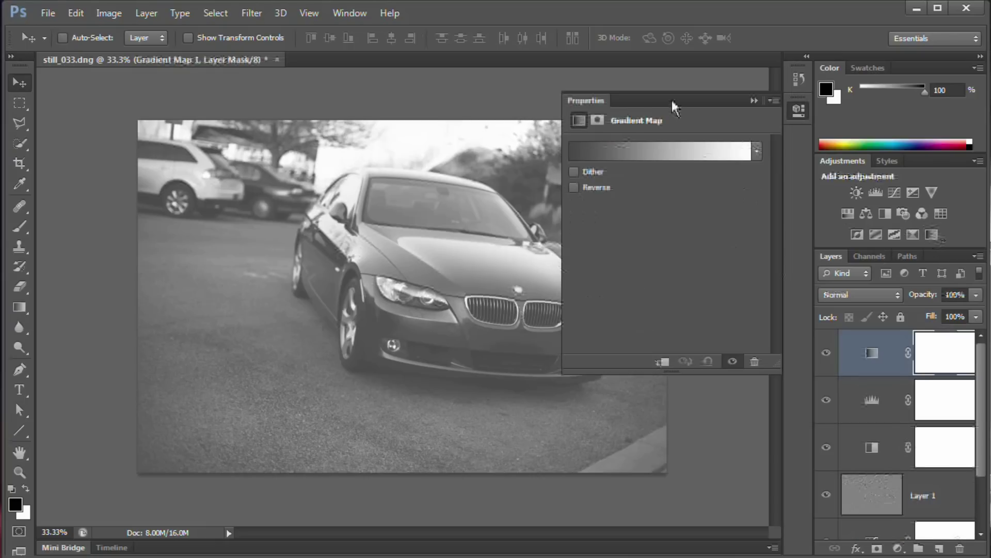
{"action": "left_click", "coordinate": [663, 154]}
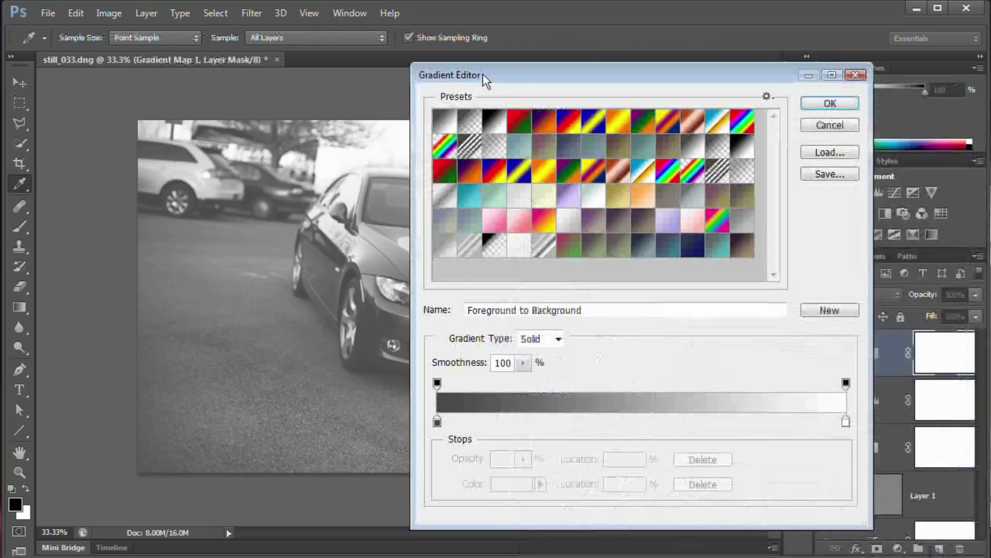
{"action": "left_click", "coordinate": [497, 124]}
{"action": "left_click", "coordinate": [830, 103]}
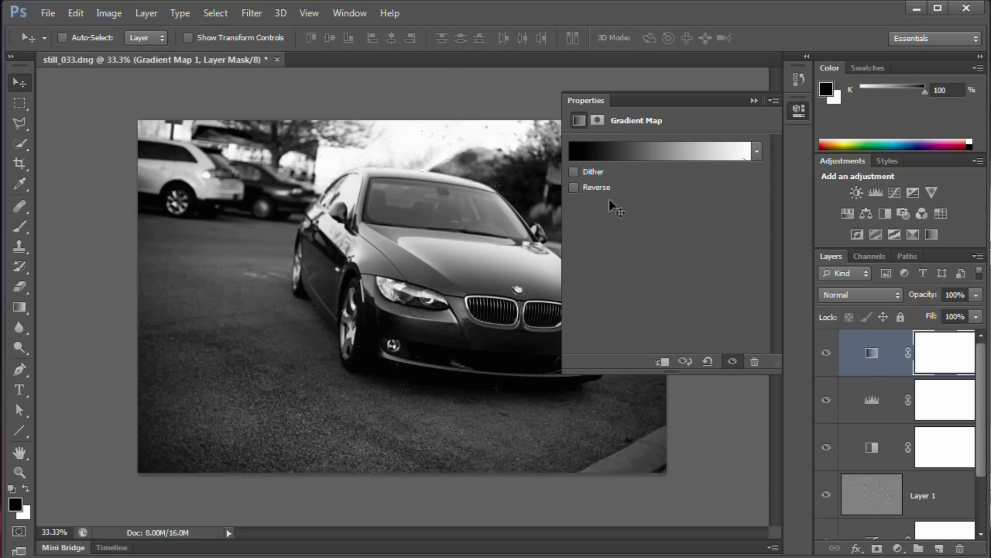
{"action": "left_click", "coordinate": [574, 187]}
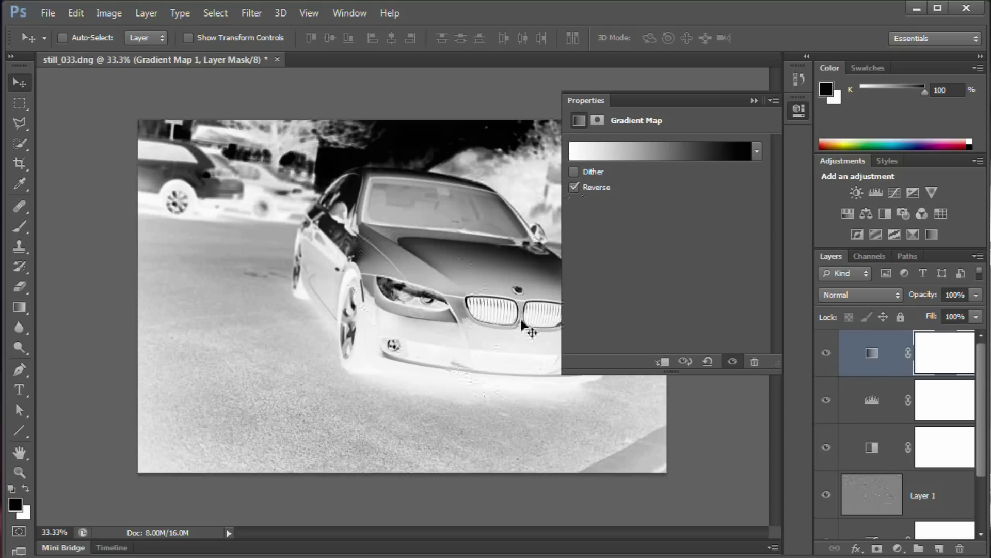
{"action": "left_click", "coordinate": [578, 186]}
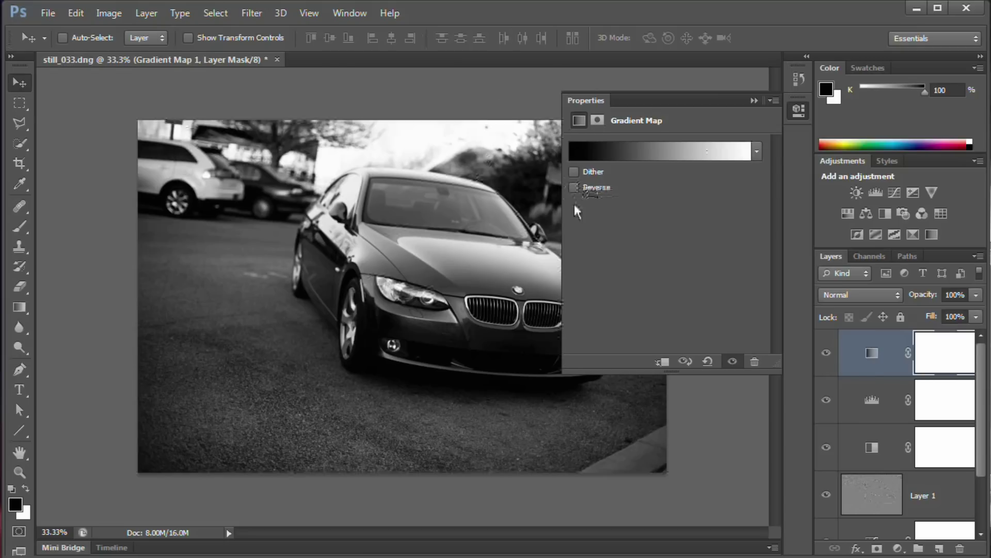
{"action": "left_click", "coordinate": [796, 110]}
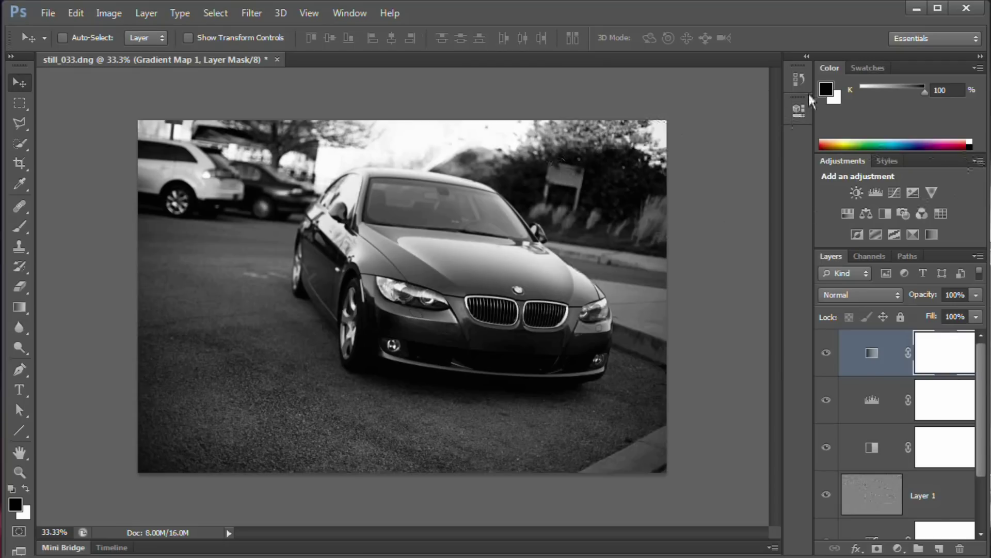
Collapse the Color panel and toggle the Gradient Map layer to compare its effect
{"action": "double_click", "coordinate": [830, 67]}
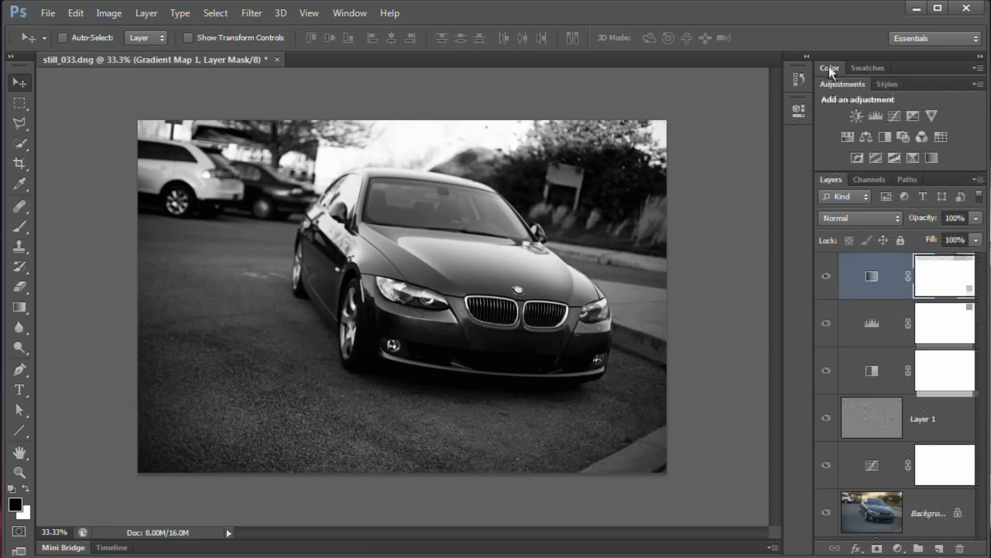
{"action": "left_click", "coordinate": [827, 277]}
{"action": "left_click", "coordinate": [827, 276]}
{"action": "left_click", "coordinate": [827, 276]}
{"action": "left_click", "coordinate": [827, 277]}
{"action": "left_click", "coordinate": [827, 277]}
{"action": "left_click", "coordinate": [826, 277]}
{"action": "left_click", "coordinate": [827, 277]}
Set the Gradient Map layer to Soft Light at 42% opacity
{"action": "left_click", "coordinate": [890, 219]}
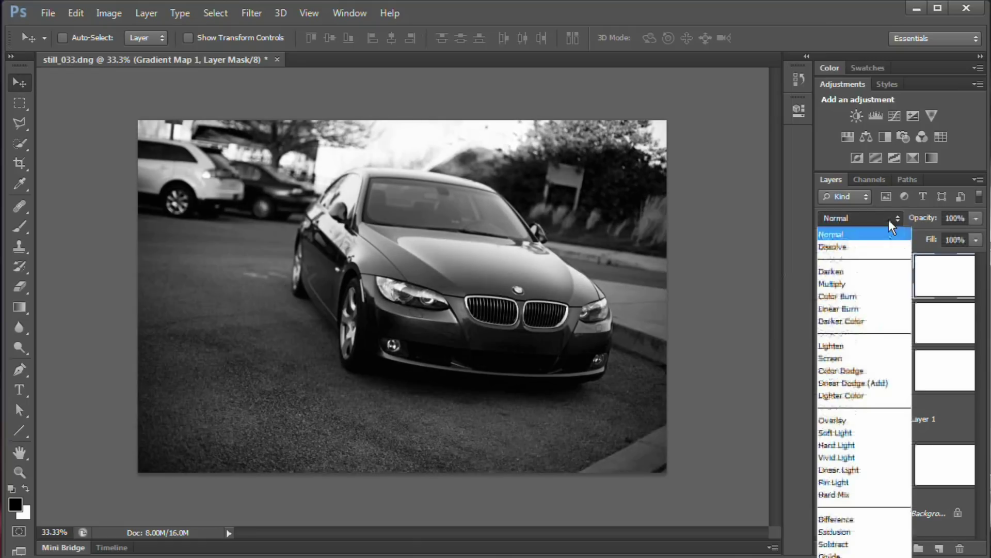
{"action": "left_click", "coordinate": [837, 432]}
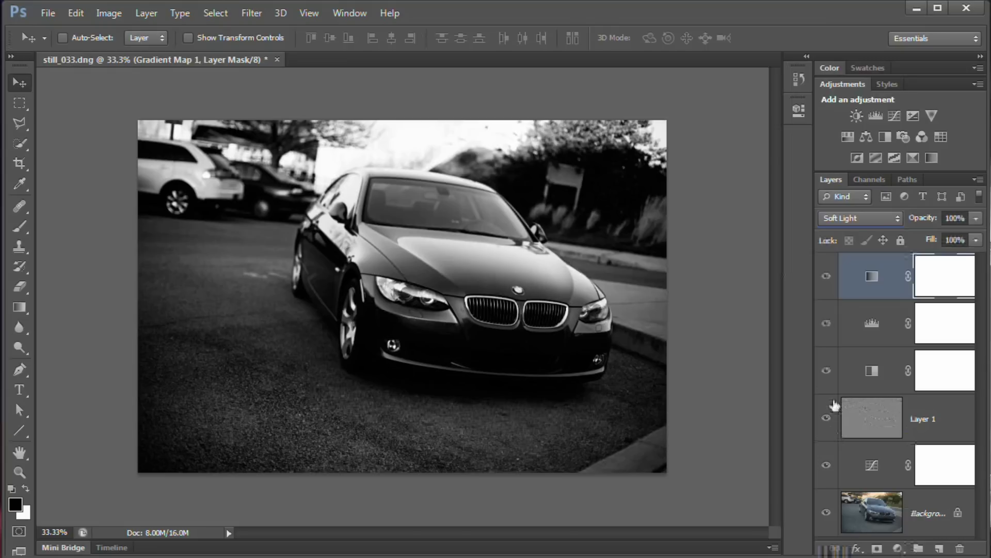
{"action": "left_click", "coordinate": [827, 277]}
{"action": "left_click", "coordinate": [827, 277]}
{"action": "left_click_drag", "start_coordinate": [927, 218], "coordinate": [879, 224]}
{"action": "left_click", "coordinate": [827, 277]}
{"action": "left_click", "coordinate": [826, 277]}
Compare the image with the Levels and Gradient Map layers hidden and shown again
{"action": "left_click", "coordinate": [827, 323]}
{"action": "left_click", "coordinate": [827, 283]}
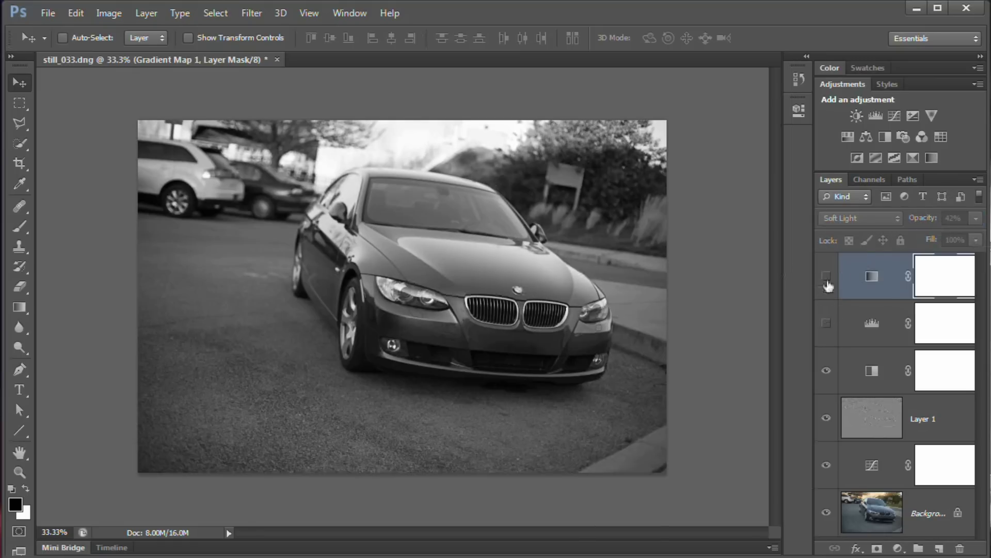
{"action": "left_click", "coordinate": [827, 325]}
{"action": "left_click", "coordinate": [827, 282]}
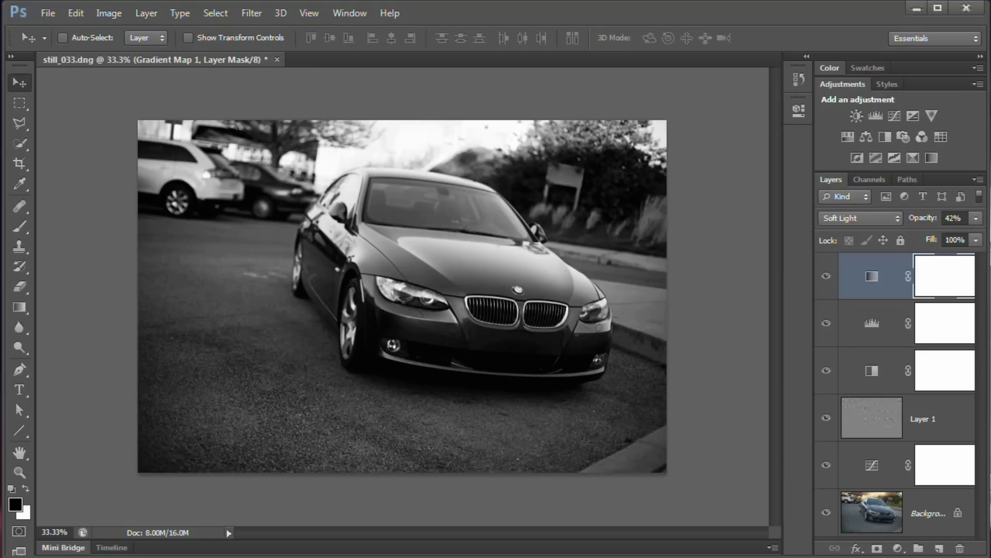
{"action": "left_click", "coordinate": [661, 13]}
Add a Selective Color layer targeting Whites and float its settings off the car
{"action": "left_click", "coordinate": [932, 157]}
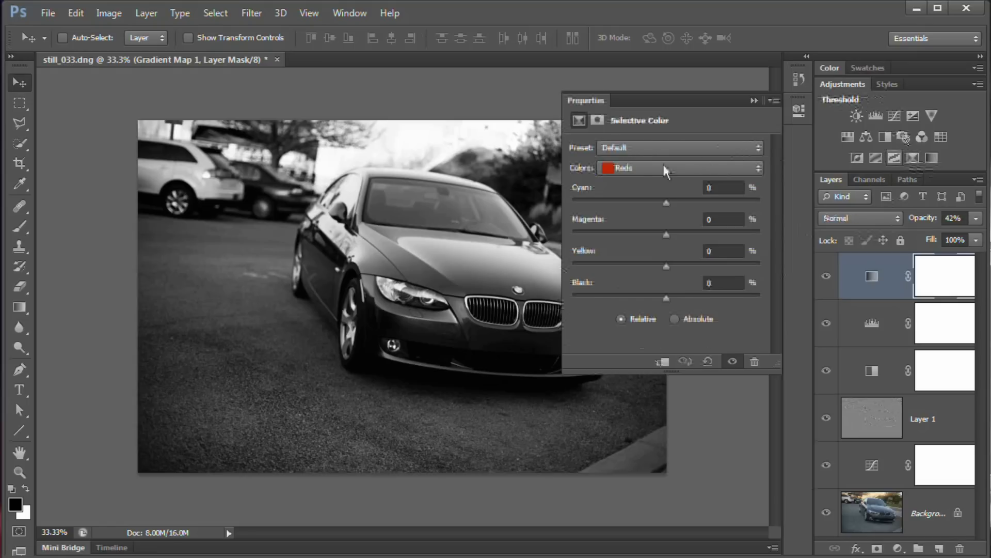
{"action": "left_click", "coordinate": [665, 169]}
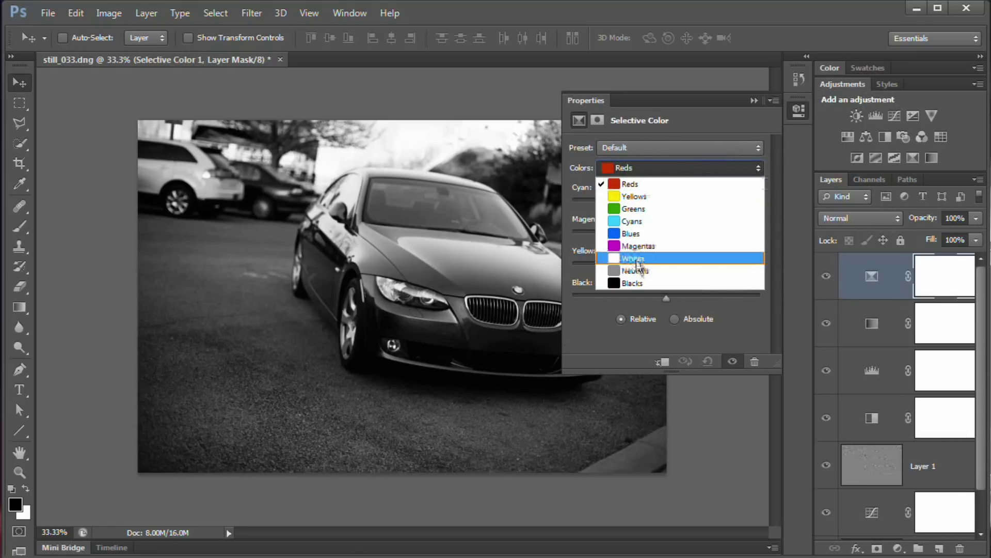
{"action": "left_click", "coordinate": [633, 258]}
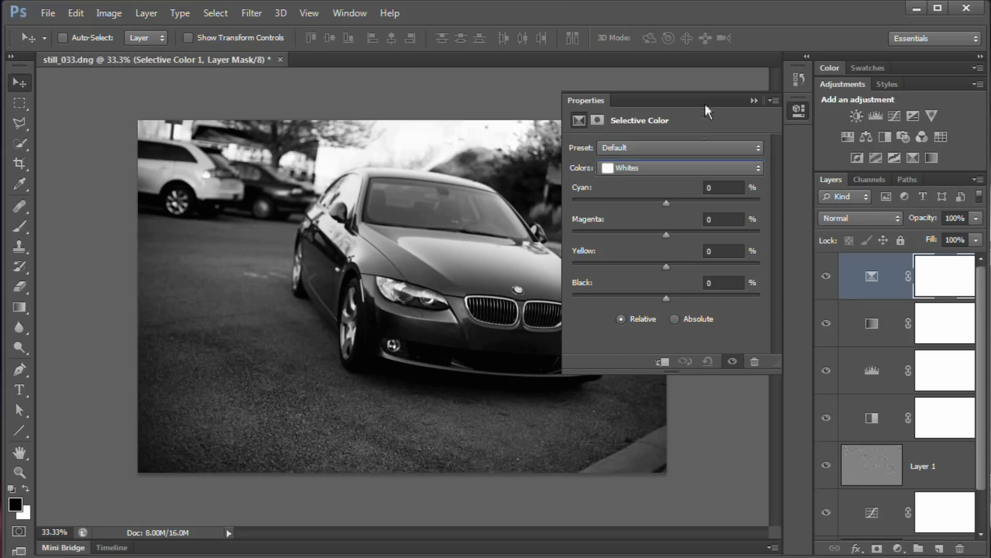
{"action": "left_click", "coordinate": [262, 147]}
{"action": "left_click_drag", "start_coordinate": [228, 185], "coordinate": [225, 186]}
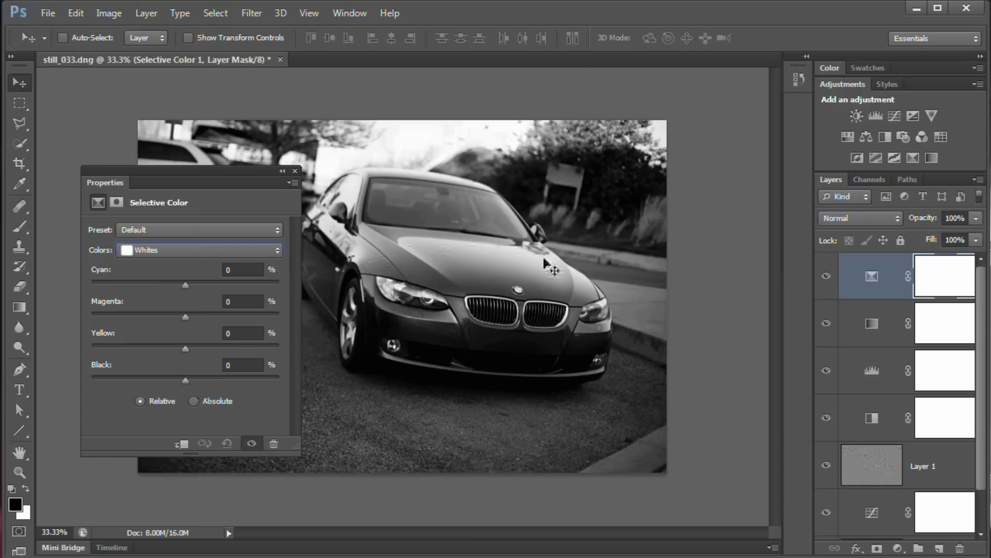
Set the Whites' Black to -48, compare the layer on and off, and close its settings
{"action": "left_click_drag", "start_coordinate": [187, 382], "coordinate": [140, 380]}
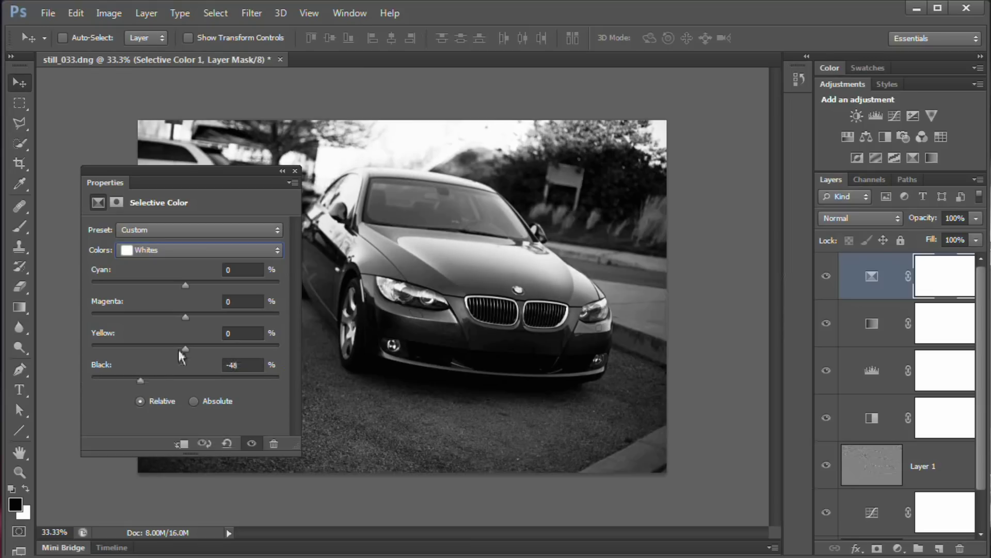
{"action": "left_click", "coordinate": [826, 276]}
{"action": "left_click", "coordinate": [827, 276]}
{"action": "left_click", "coordinate": [826, 277]}
{"action": "left_click", "coordinate": [826, 277]}
{"action": "left_click", "coordinate": [295, 170]}
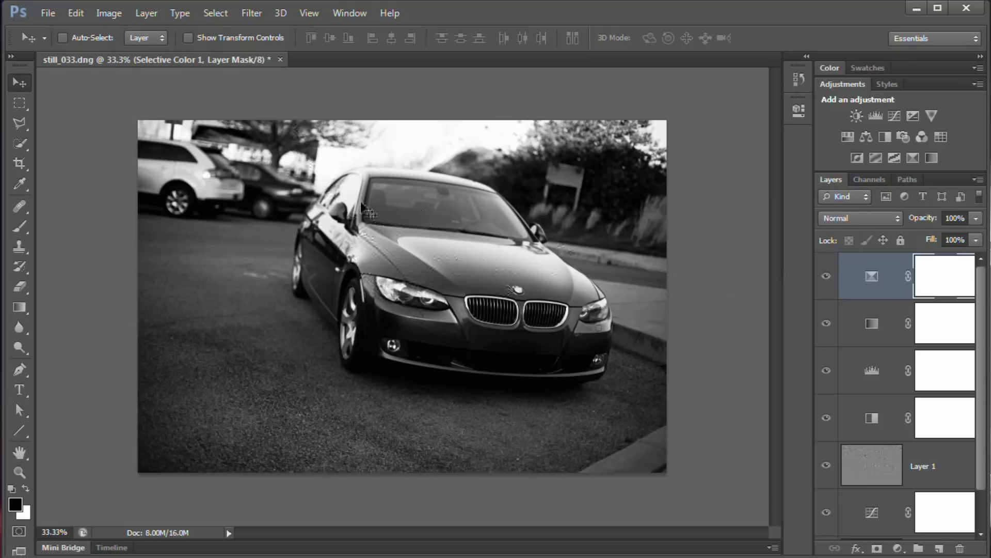
Add a new layer named Dodge-Burn from the Layer > New menu
{"action": "left_click", "coordinate": [146, 13]}
{"action": "mouse_move", "coordinate": [318, 29]}
{"action": "left_click", "coordinate": [357, 30]}
{"action": "type", "text": "Dodge-Burn"}
{"action": "left_click", "coordinate": [570, 231]}
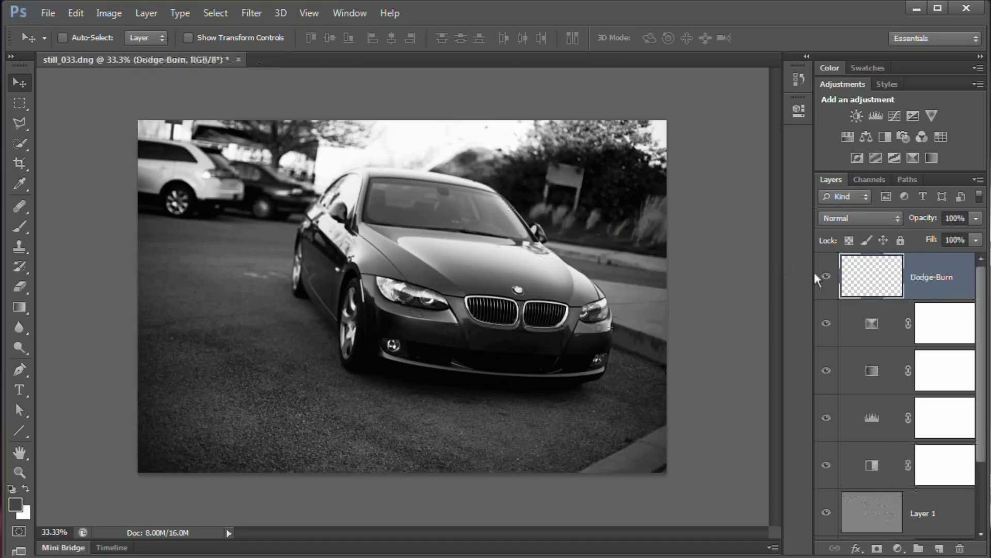
Fill the Dodge-Burn layer with 50% gray and set its blend mode to Soft Light
{"action": "left_click", "coordinate": [76, 13]}
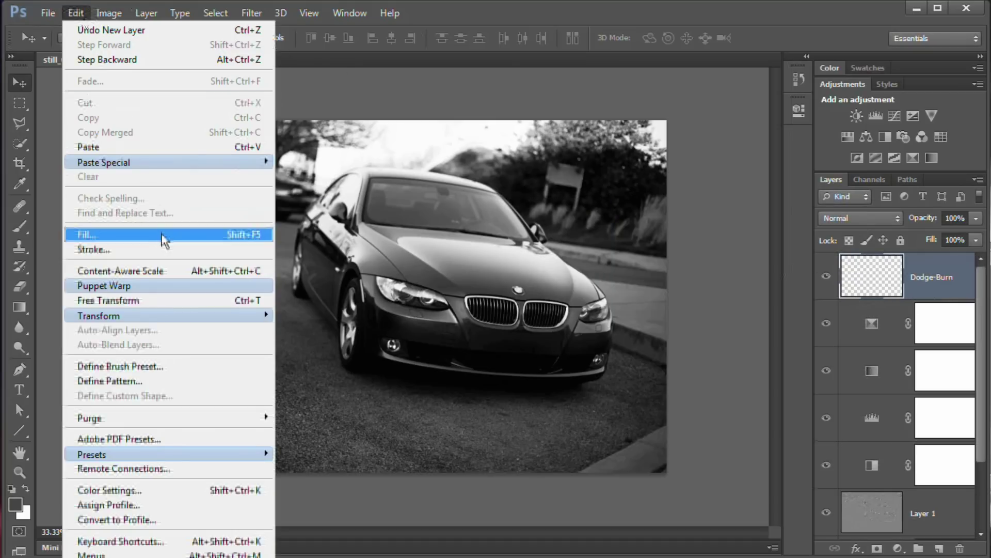
{"action": "left_click", "coordinate": [93, 355]}
{"action": "left_click_drag", "start_coordinate": [737, 241], "coordinate": [431, 217]}
{"action": "left_click", "coordinate": [532, 254]}
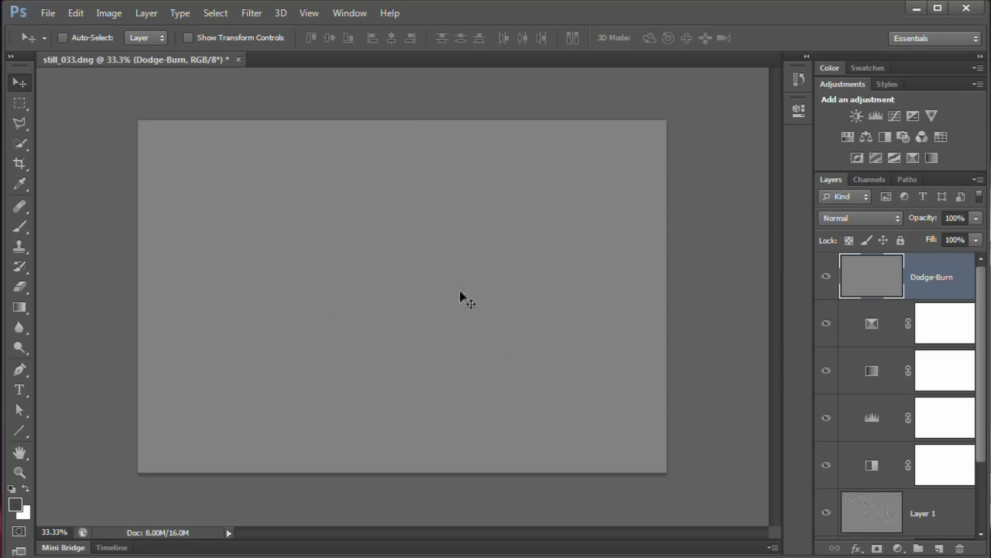
{"action": "left_click", "coordinate": [856, 218]}
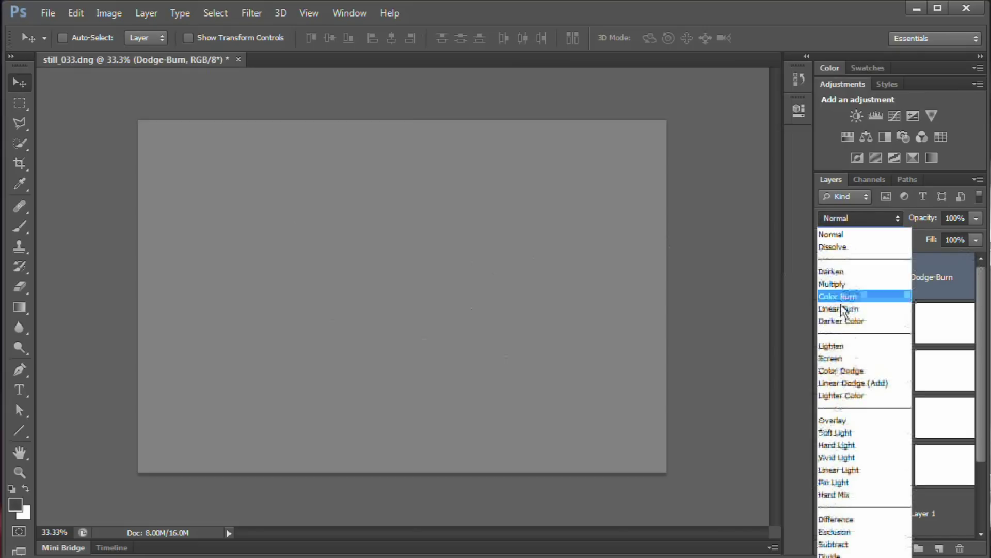
{"action": "left_click", "coordinate": [842, 433]}
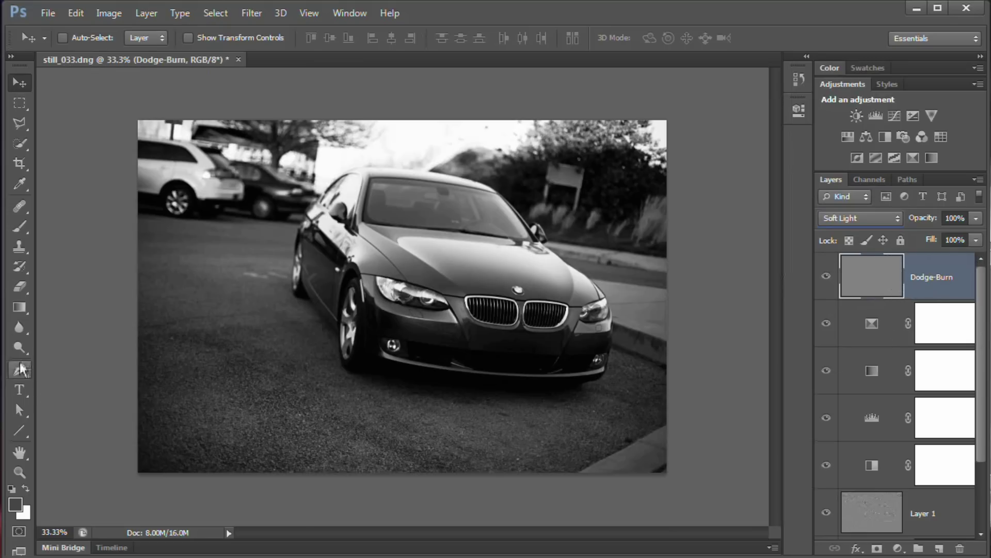
Select the Dodge Tool, raise its exposure from 26% to 32%, and shrink the brush to 50
{"action": "left_click", "coordinate": [20, 346]}
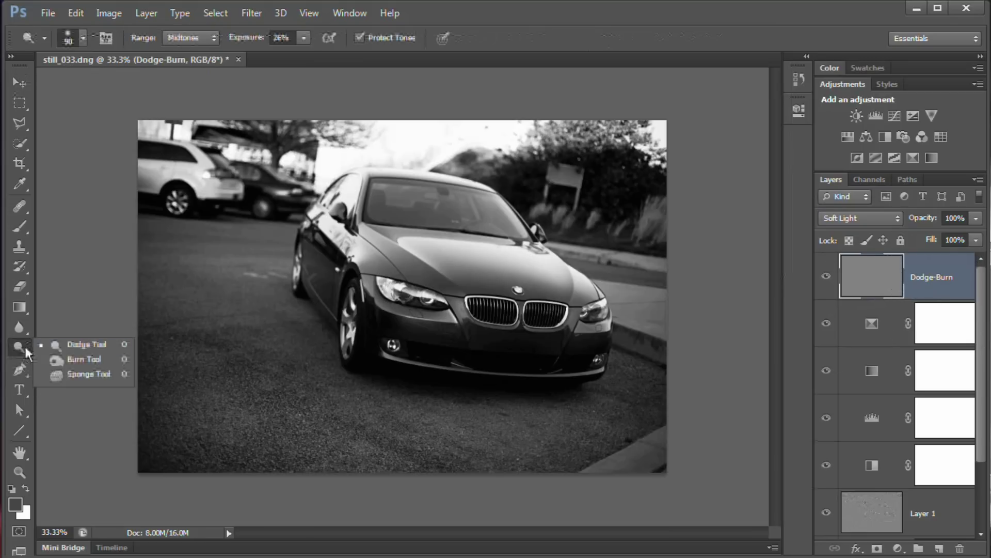
{"action": "left_click", "coordinate": [91, 344]}
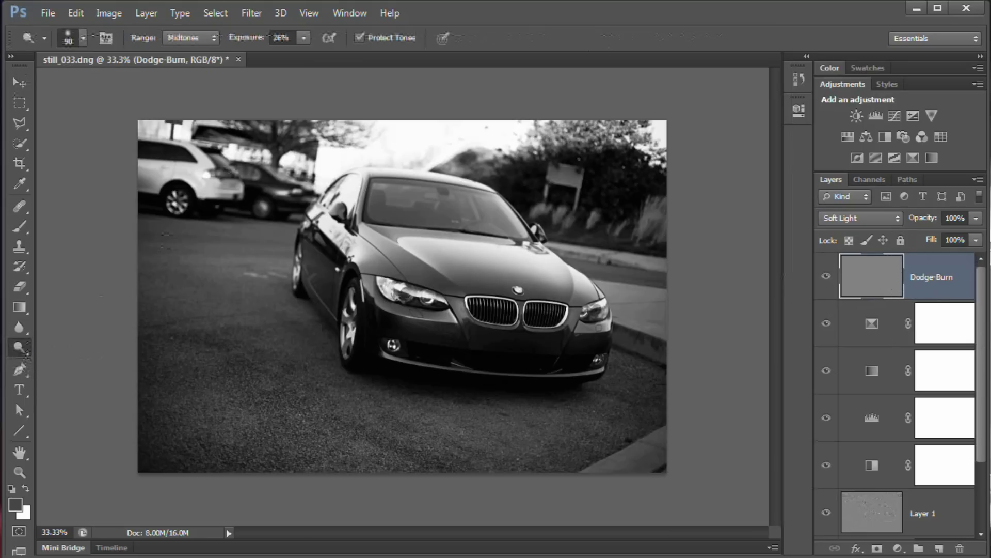
{"action": "left_click", "coordinate": [250, 41]}
{"action": "left_click_drag", "start_coordinate": [254, 42], "coordinate": [265, 42]}
{"action": "key", "text": "bracketleft"}
{"action": "key", "text": "bracketleft"}
{"action": "key", "text": "bracketleft"}
{"action": "key", "text": "bracketleft"}
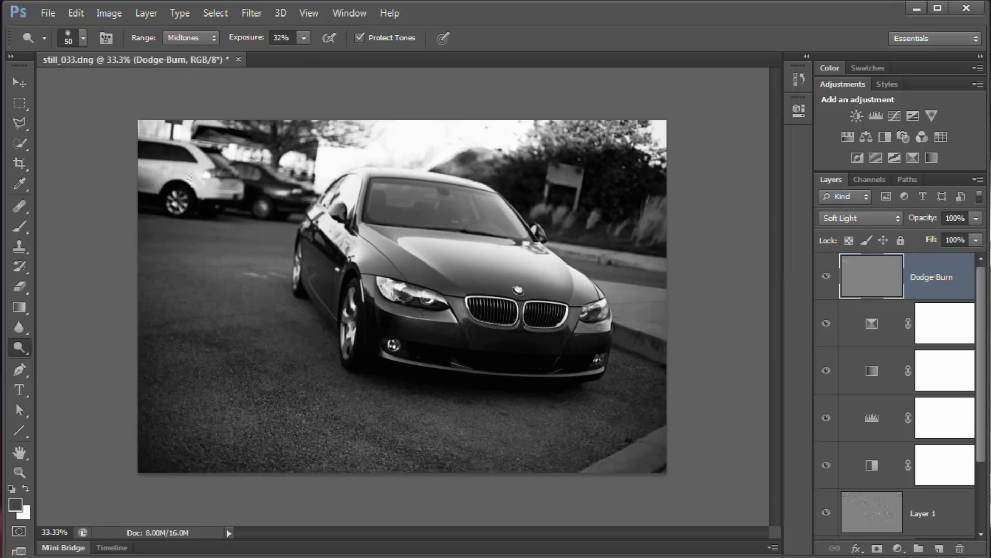
Dodge the grass right of the car, the windshield pillar area, and across the hood
{"action": "left_click", "coordinate": [257, 190]}
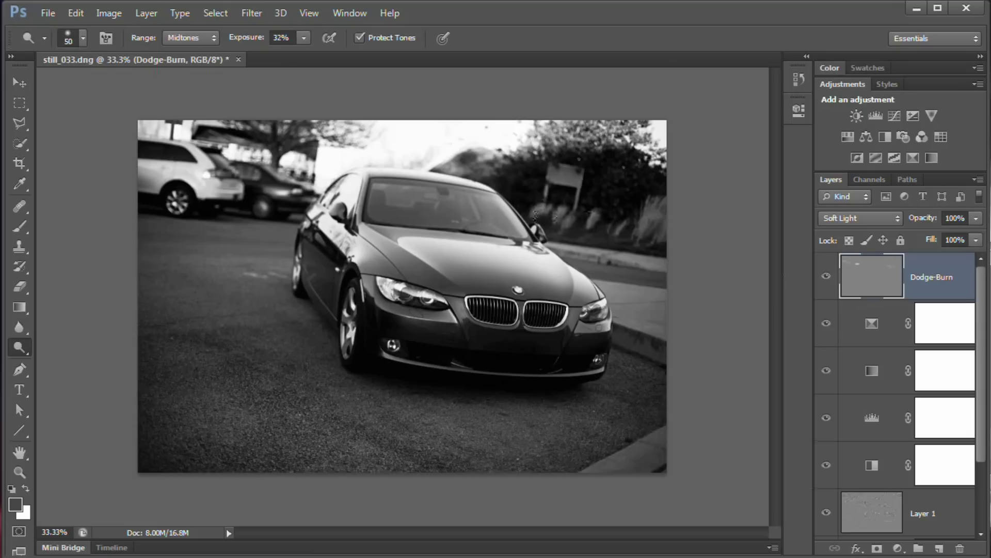
{"action": "left_click_drag", "start_coordinate": [636, 242], "coordinate": [652, 212]}
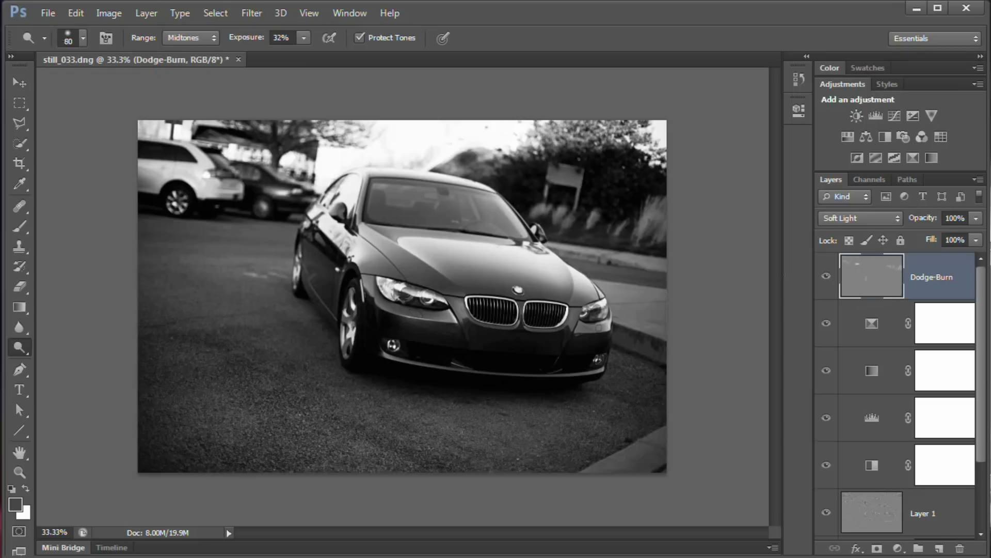
{"action": "left_click", "coordinate": [352, 202]}
{"action": "mouse_move", "coordinate": [464, 251]}
{"action": "left_mouse_down"}
{"action": "mouse_move", "coordinate": [530, 263]}
{"action": "mouse_move", "coordinate": [556, 283]}
{"action": "left_mouse_up"}
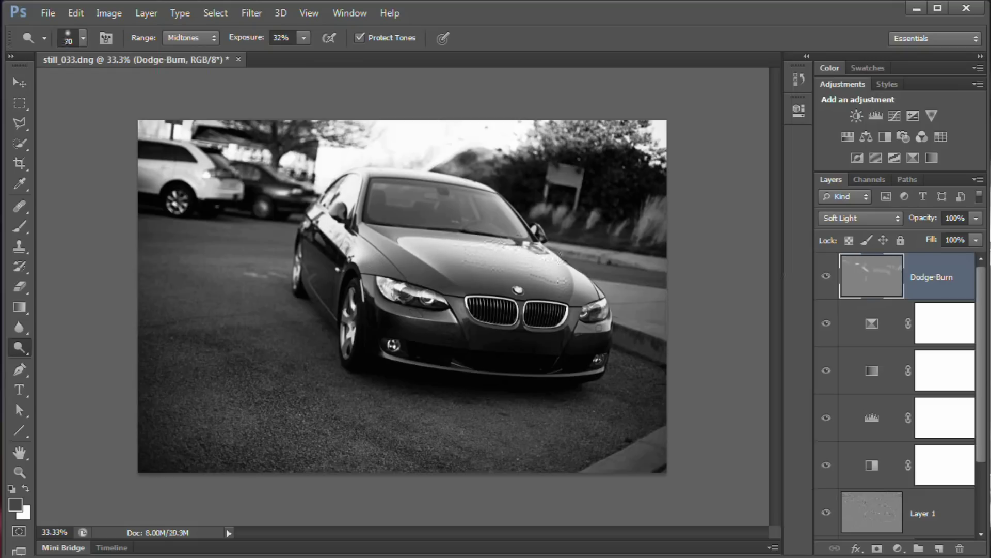
{"action": "key", "text": "bracketleft"}
{"action": "key", "text": "bracketleft"}
{"action": "key", "text": "bracketleft"}
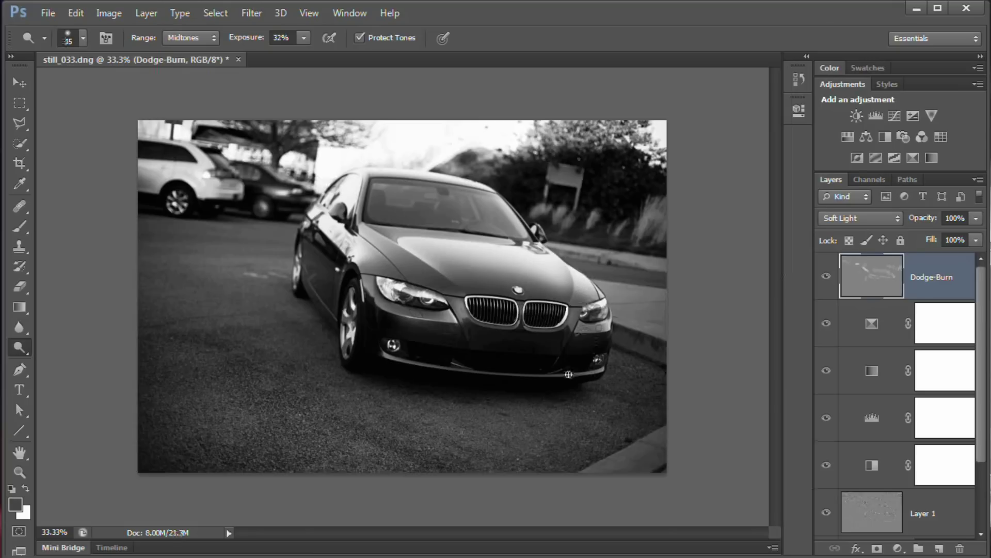
Brighten the car's left side with a size-50 dodge stroke, then toggle Dodge-Burn off and on to compare
{"action": "key", "text": "bracketleft"}
{"action": "key", "text": "bracketright"}
{"action": "key", "text": "bracketright"}
{"action": "key", "text": "bracketright"}
{"action": "key", "text": "alt"}
{"action": "left_click_drag", "start_coordinate": [323, 253], "coordinate": [333, 309]}
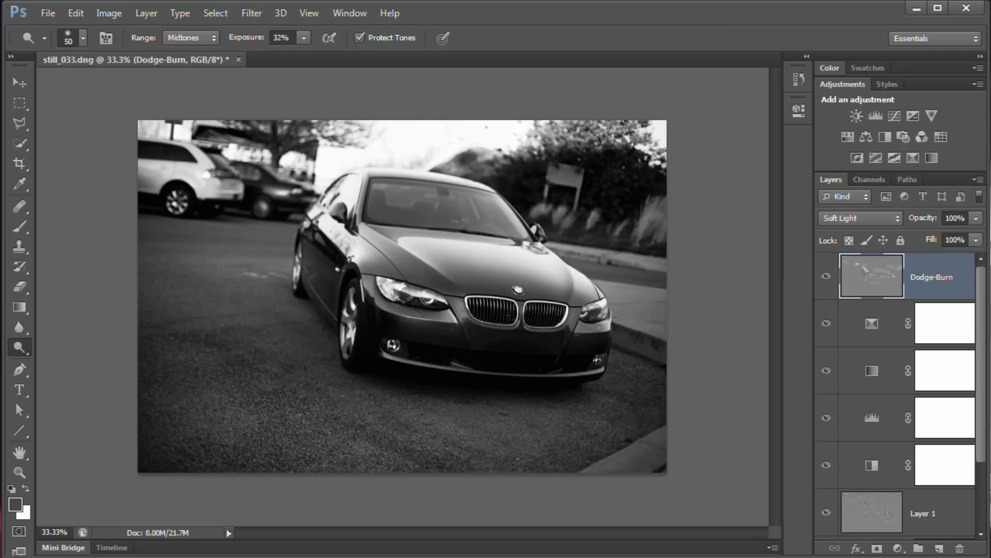
{"action": "left_click", "coordinate": [827, 276]}
{"action": "left_click", "coordinate": [828, 278]}
Stamp visible layers into Layer 2, apply a 1-pixel High Pass, and blend it as Soft Light
{"action": "key", "text": "ctrl+shift+alt+e"}
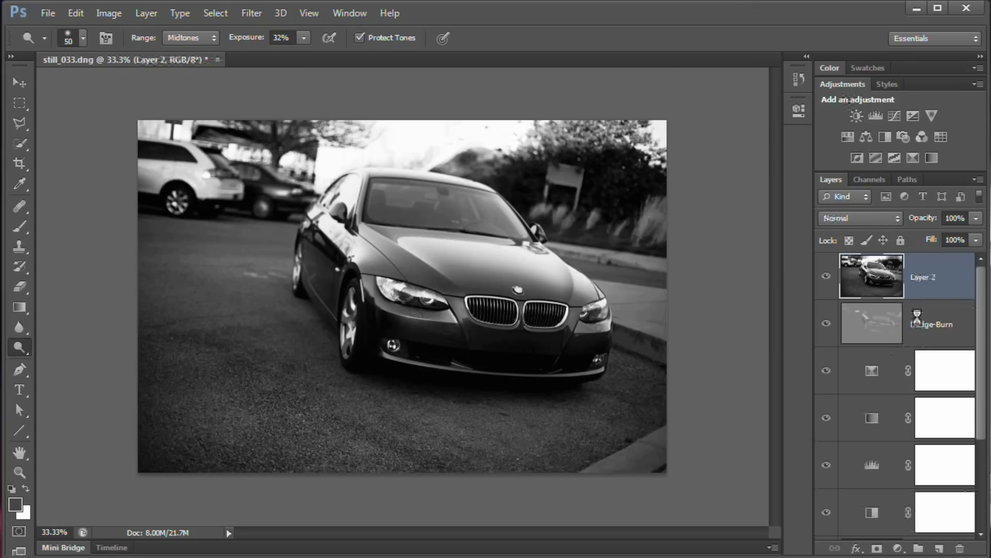
{"action": "left_click", "coordinate": [252, 13]}
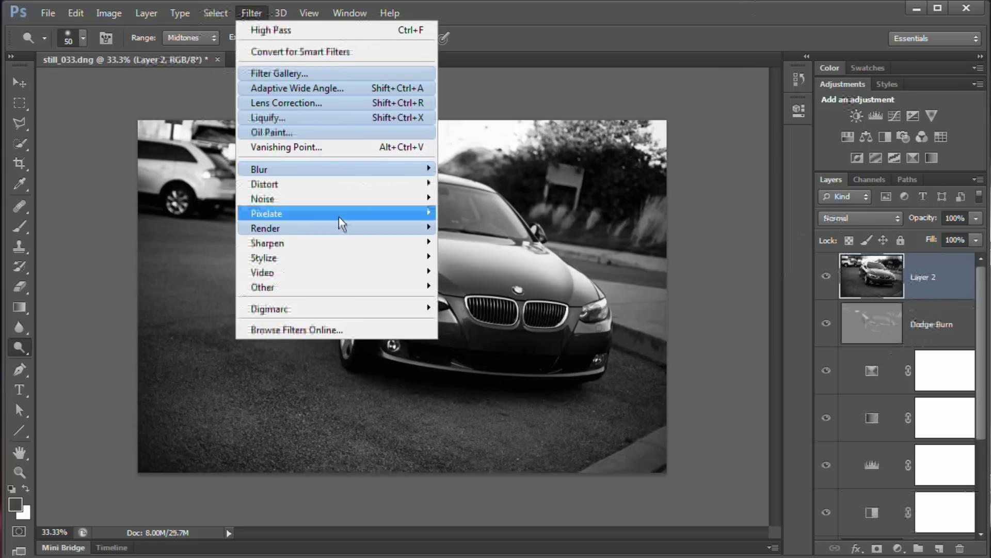
{"action": "mouse_move", "coordinate": [347, 290]}
{"action": "left_click", "coordinate": [473, 301]}
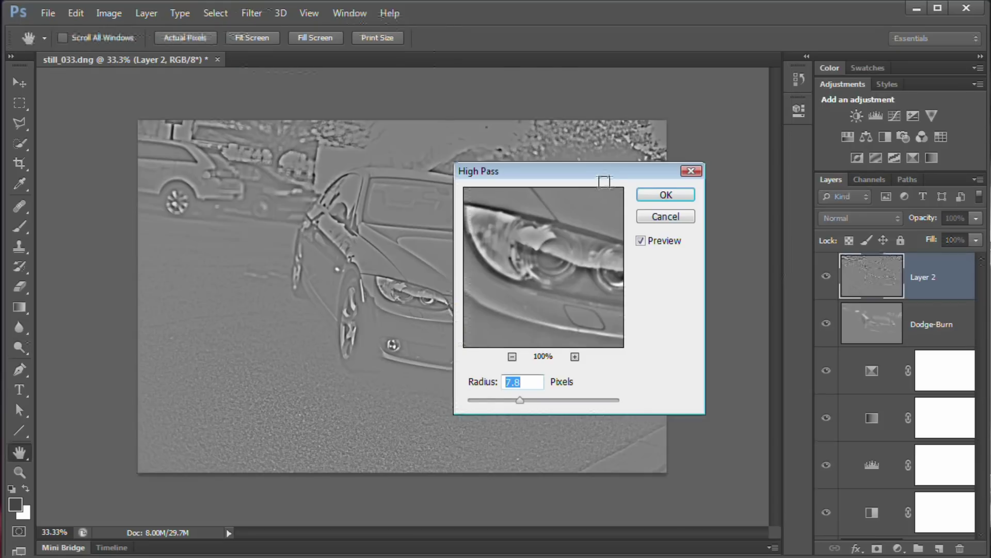
{"action": "left_click_drag", "start_coordinate": [606, 170], "coordinate": [654, 156]}
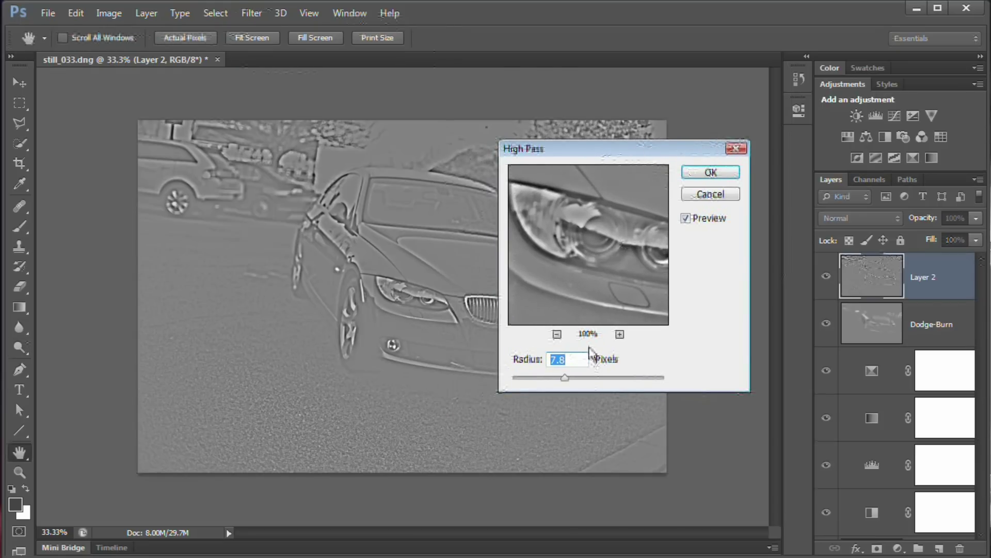
{"action": "type", "text": "1"}
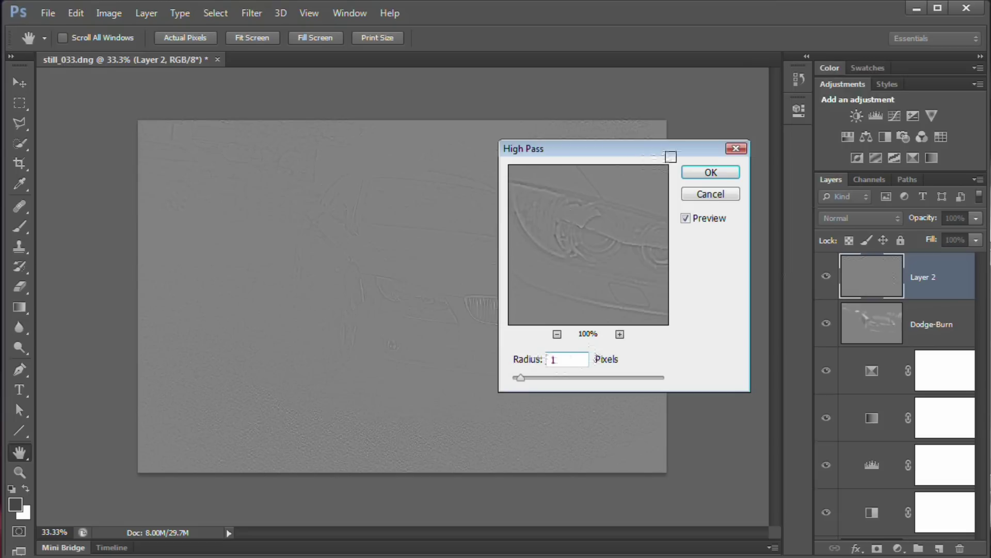
{"action": "key", "text": "Return"}
{"action": "key", "text": "o"}
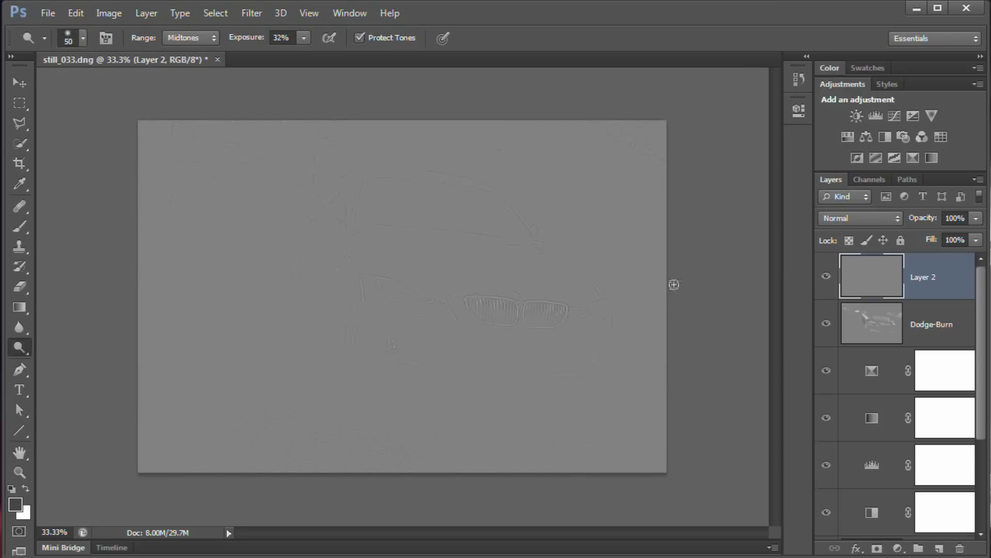
{"action": "left_click", "coordinate": [898, 219]}
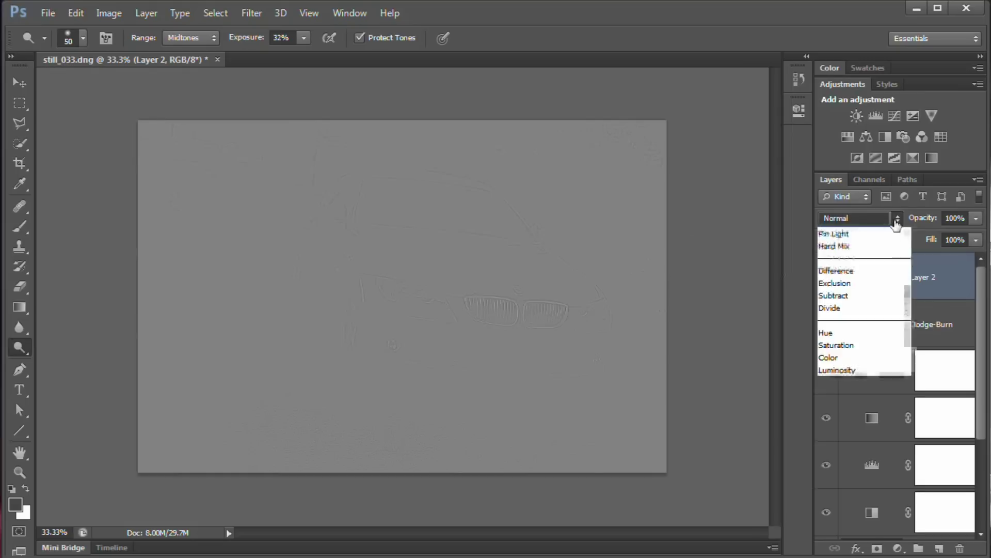
{"action": "left_click", "coordinate": [847, 432]}
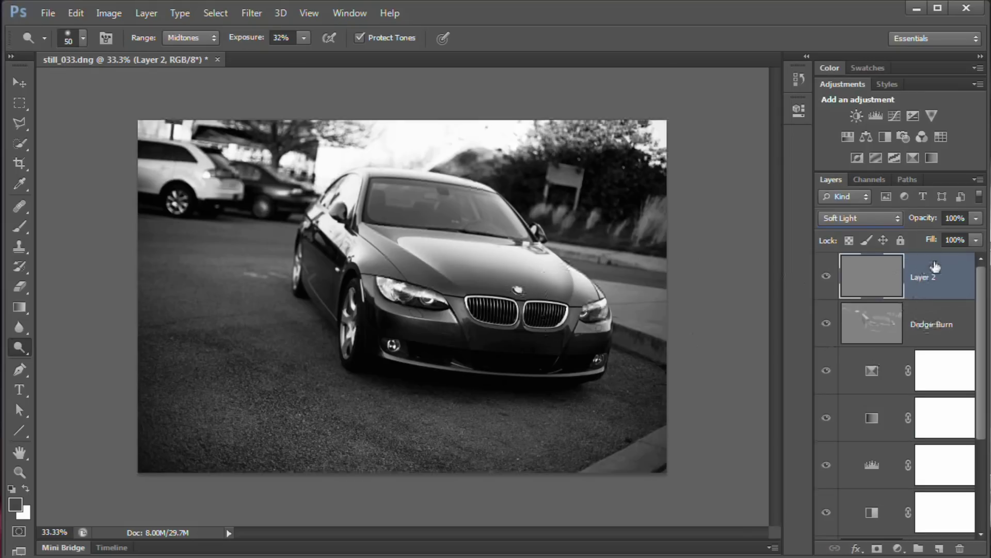
Duplicate Layer 2 into Layer 2 copy and compare against the Background-only view
{"action": "key", "text": "ctrl+j"}
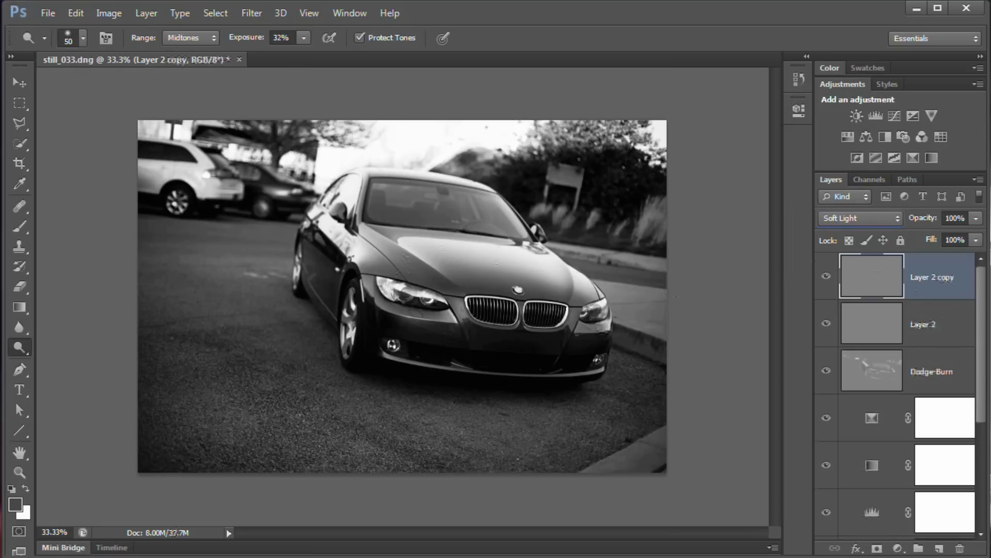
{"action": "scroll", "coordinate": [899, 413], "scroll_direction": "down", "scroll_amount": 4}
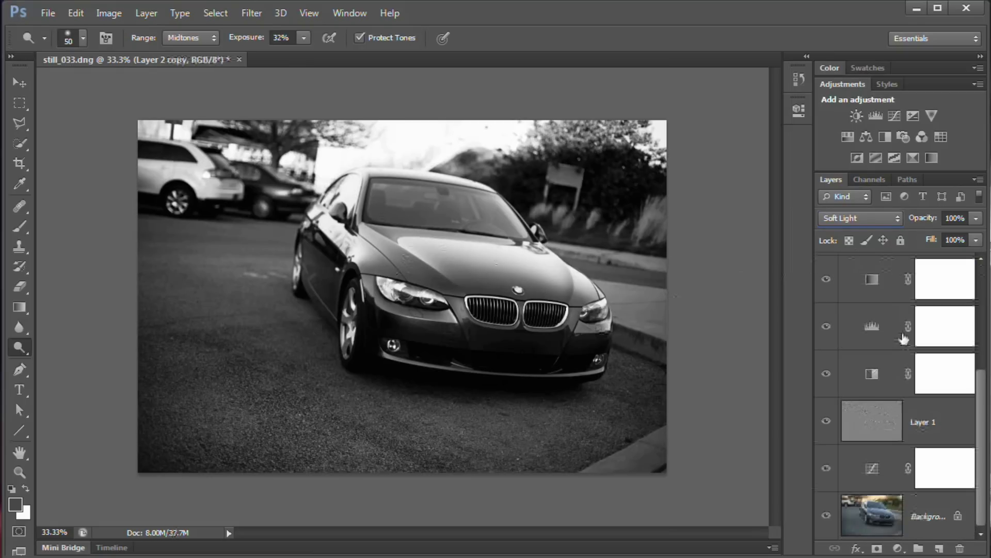
{"action": "left_click", "coordinate": [827, 518], "text": "alt"}
{"action": "left_click", "coordinate": [827, 518], "text": "alt"}
{"action": "left_click_drag", "start_coordinate": [981, 383], "coordinate": [981, 266]}
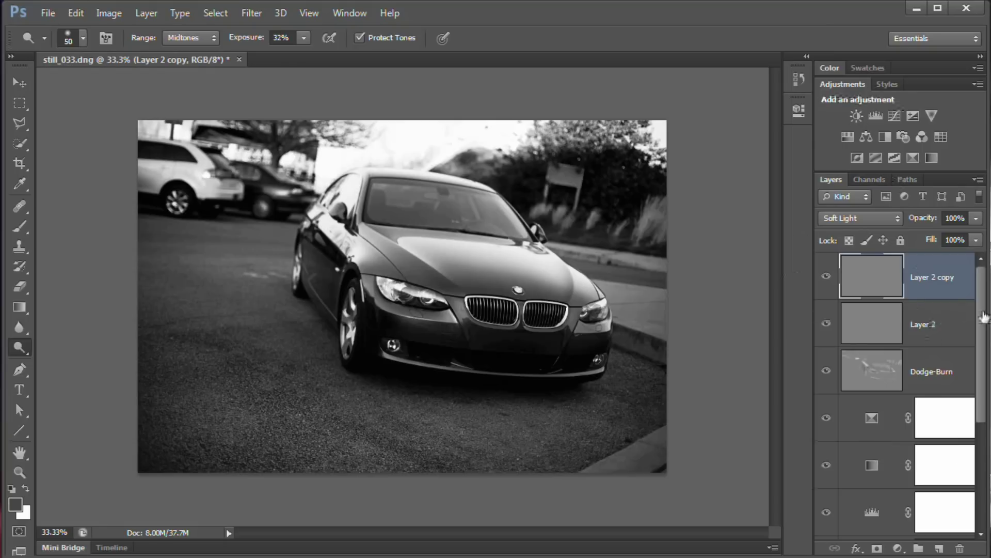
{"action": "scroll", "coordinate": [928, 393], "scroll_direction": "down", "scroll_amount": 4}
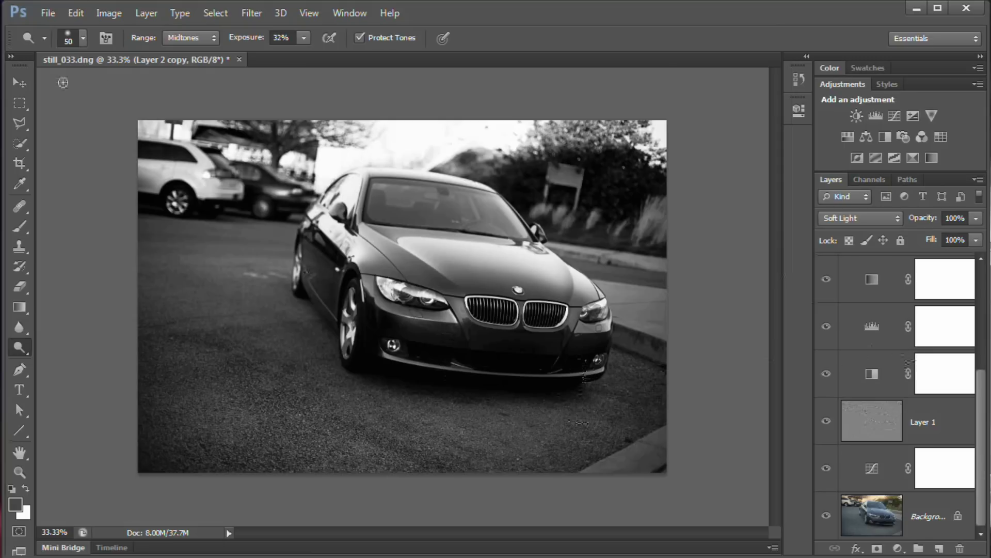
{"action": "left_click", "coordinate": [20, 83]}
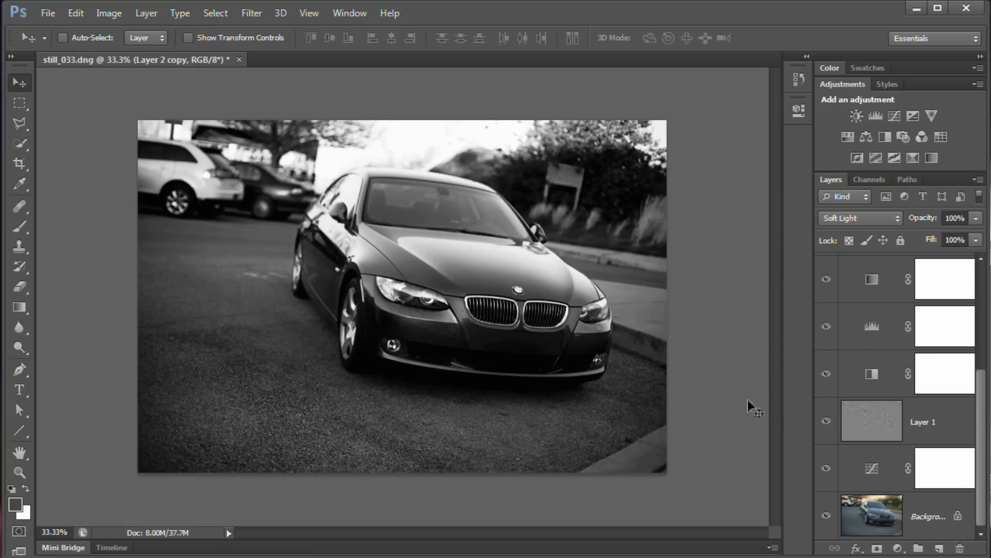